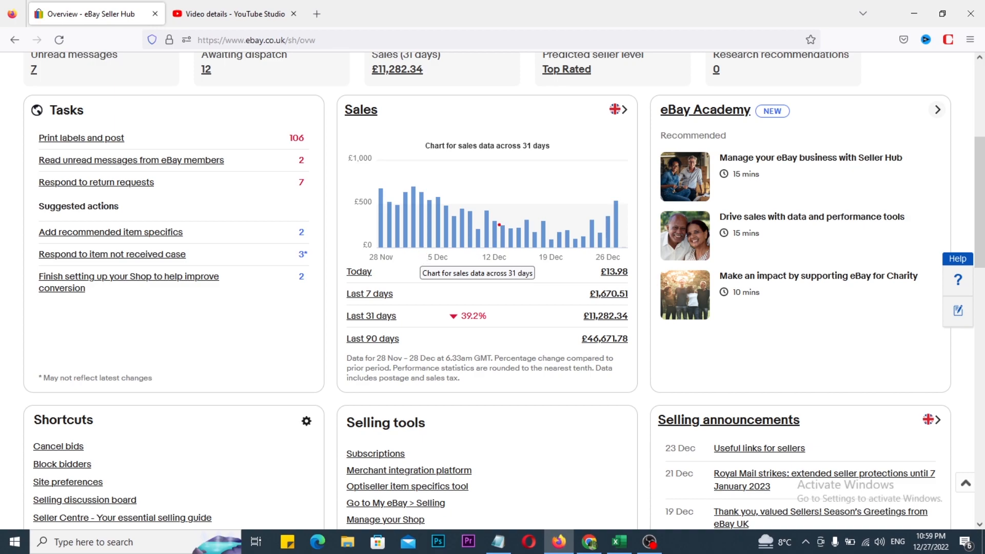
Review the 31-day sales chart and the sales totals on the eBay Seller Hub overview
left_click_drag(477, 224, 601, 218)
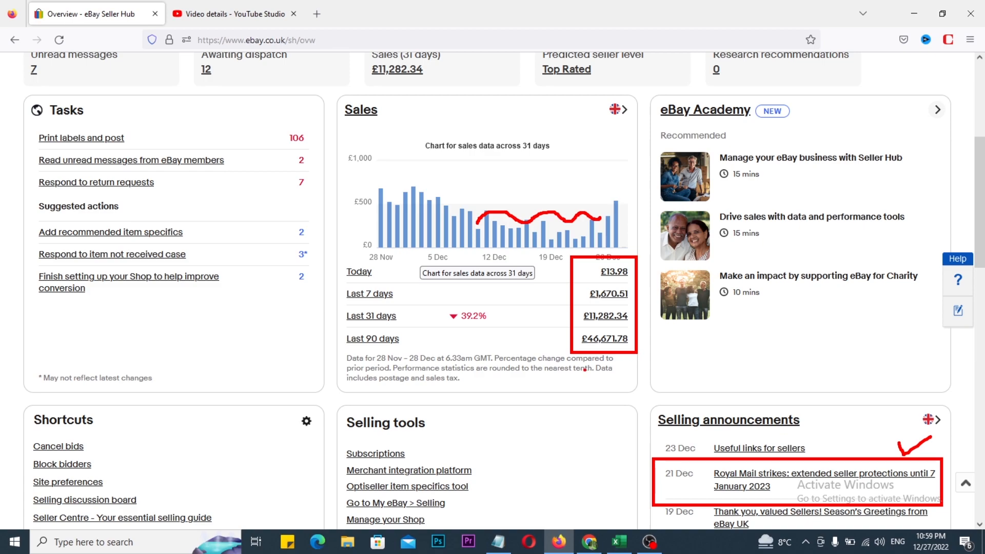
key("Escape")
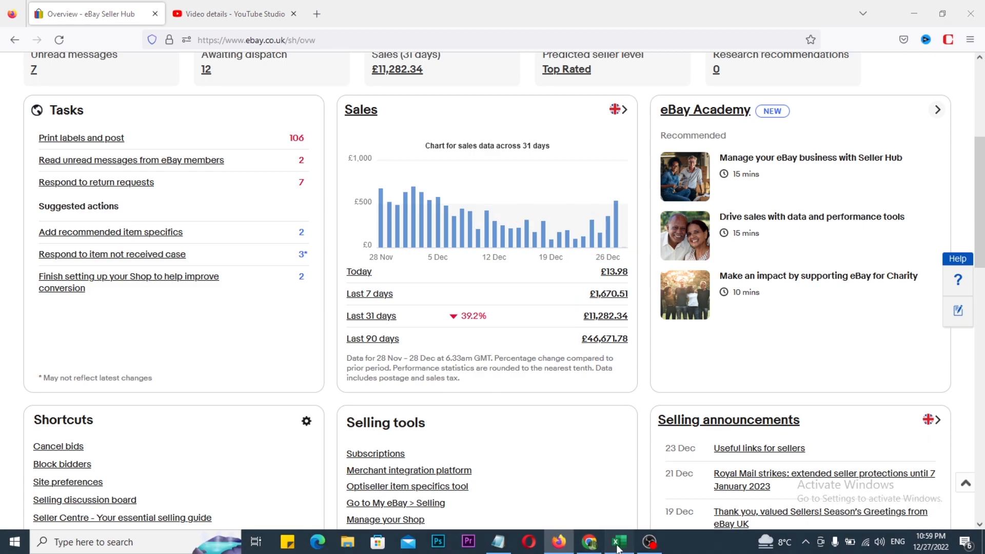
Switch to Excel and review the notes on tracking conversion and item location issues
left_click(618, 542)
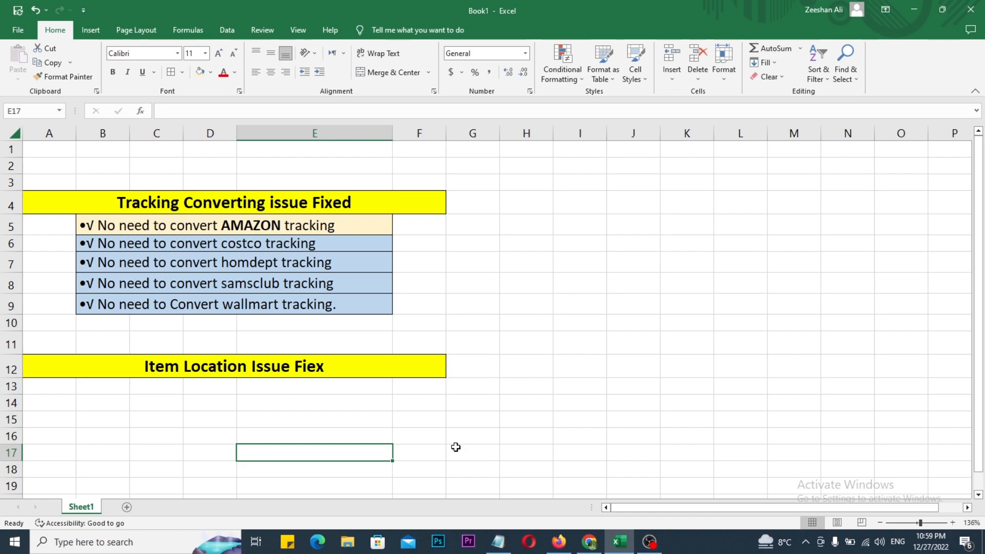
key("ctrl+2")
mouse_move(68, 215)
left_mouse_down()
mouse_move(169, 270)
mouse_move(375, 311)
left_mouse_up()
mouse_move(413, 221)
left_mouse_down()
mouse_move(420, 241)
mouse_move(466, 211)
left_mouse_up()
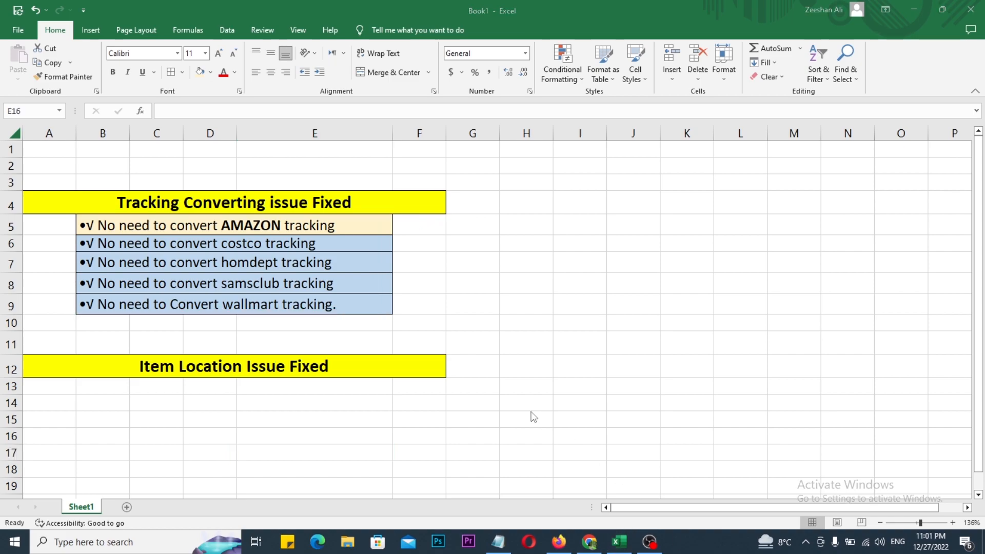
mouse_move(104, 329)
left_mouse_down()
mouse_move(167, 366)
mouse_move(364, 417)
left_mouse_up()
left_click_drag(416, 336, 476, 323)
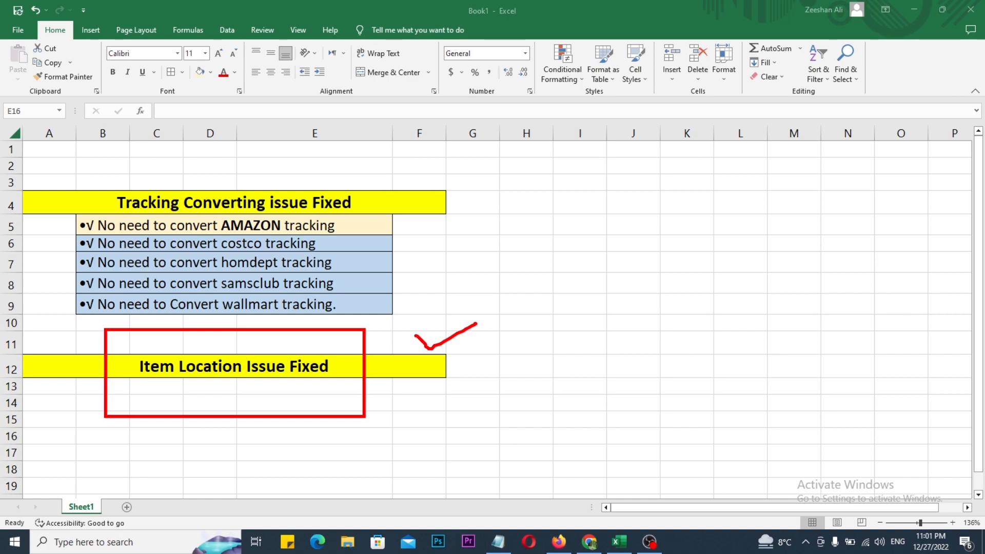
key("Escape")
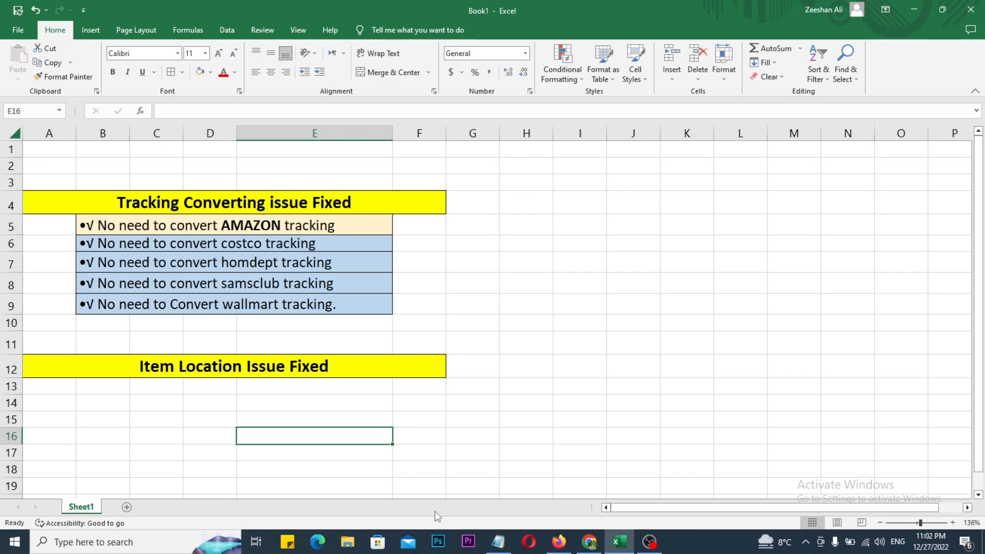
Switch to Chrome and view the Start Trial offer on the easync.io home page
left_click(589, 541)
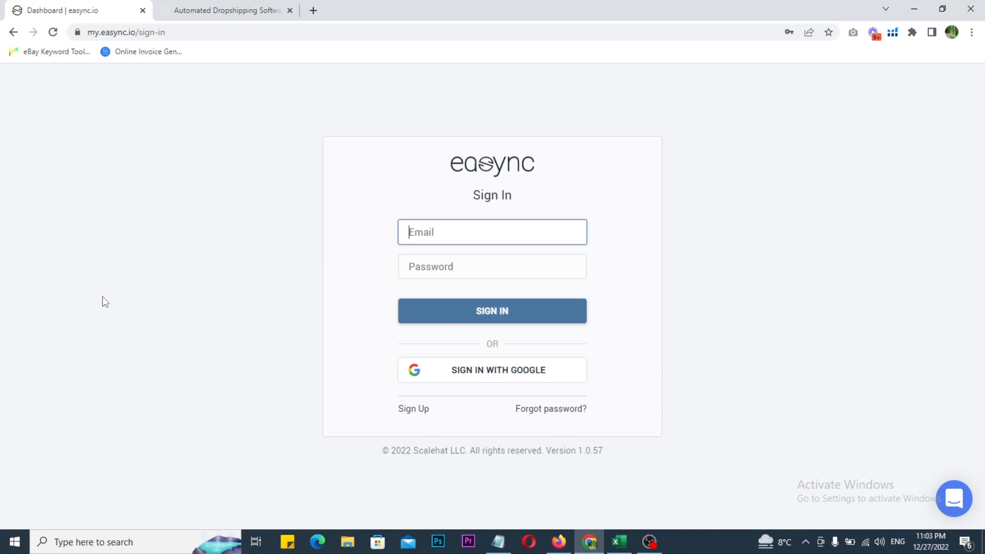
left_click(246, 9)
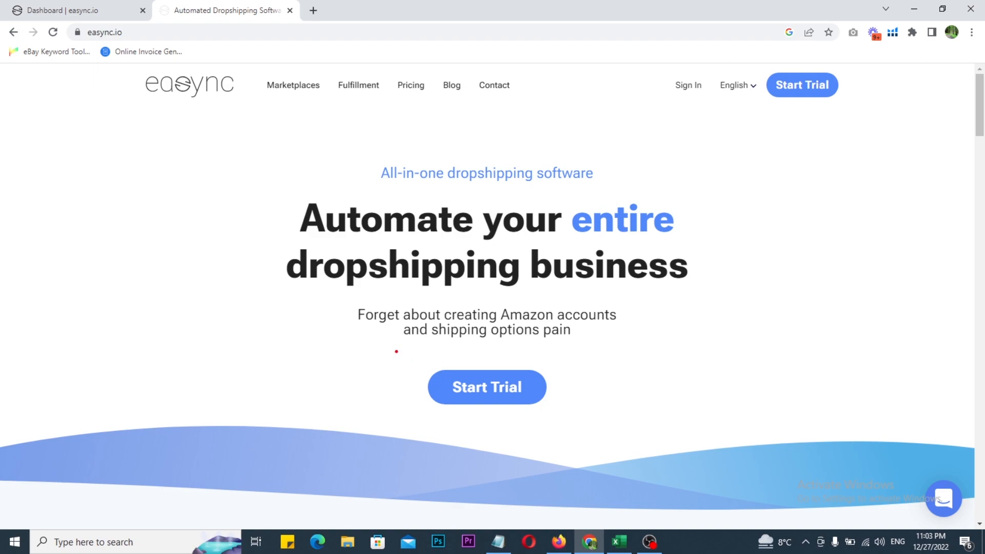
left_click_drag(396, 351, 572, 429)
left_click_drag(562, 387, 608, 380)
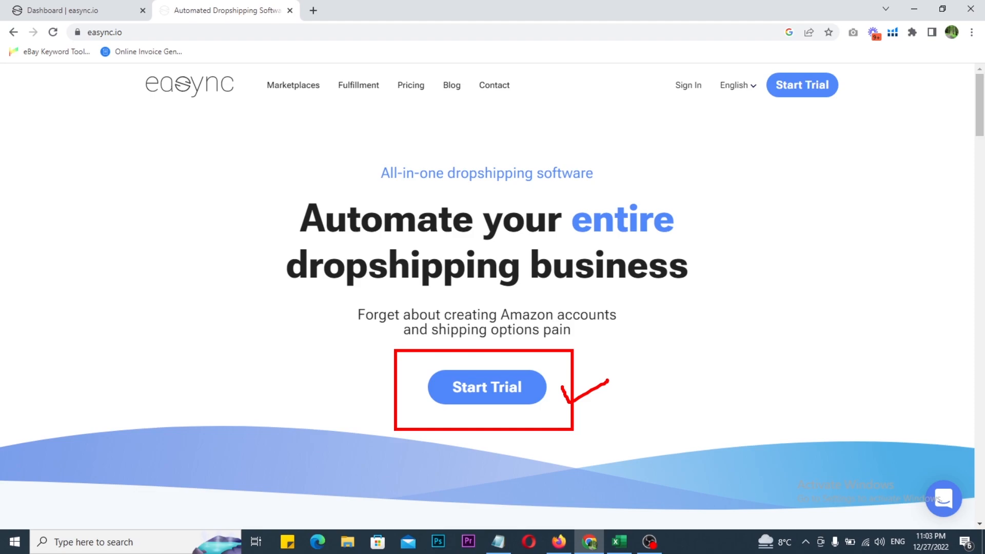
Switch to Firefox and review the promo code text in the YouTube Studio video description
left_click(559, 541)
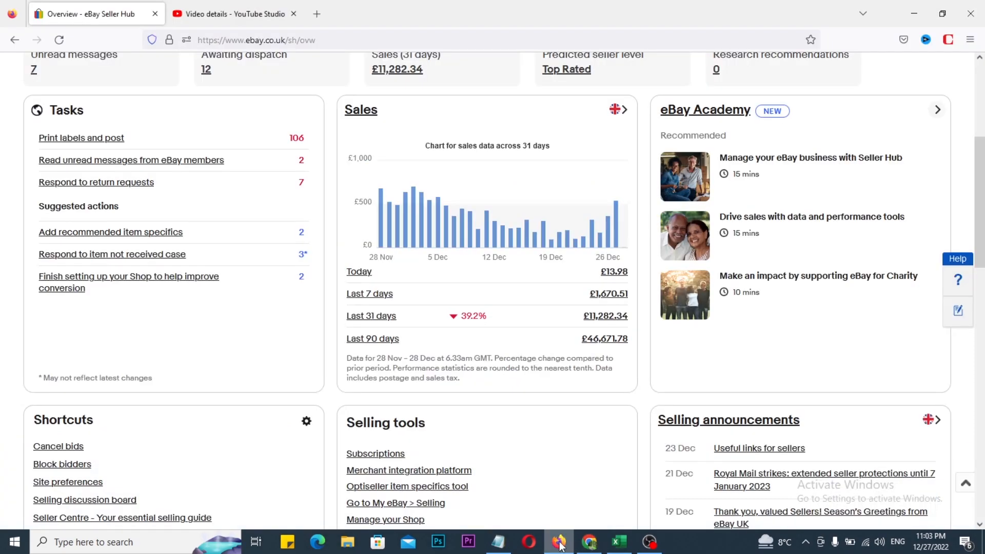
left_click(231, 14)
key("ctrl+2")
mouse_move(177, 300)
left_mouse_down()
mouse_move(295, 347)
mouse_move(395, 355)
left_mouse_up()
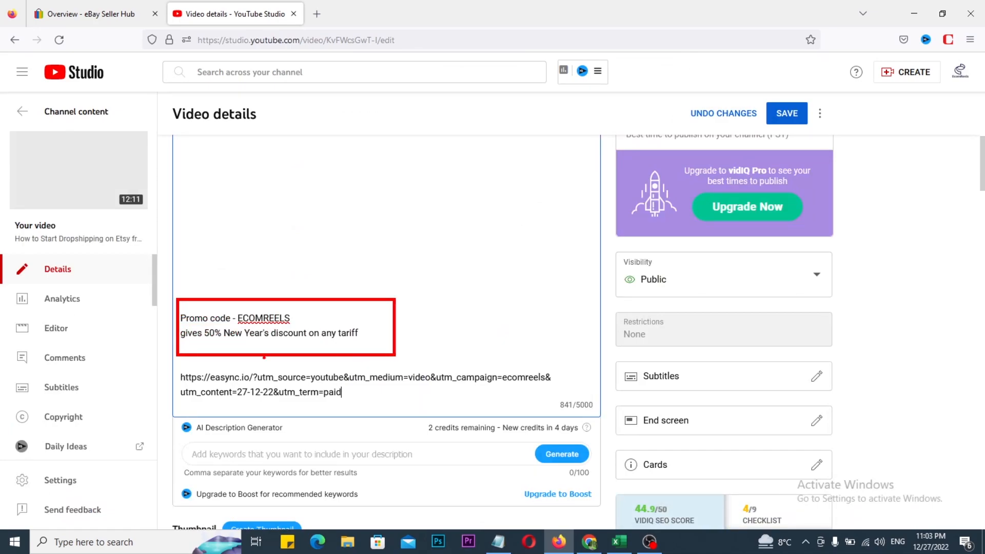
left_click_drag(384, 327, 436, 318)
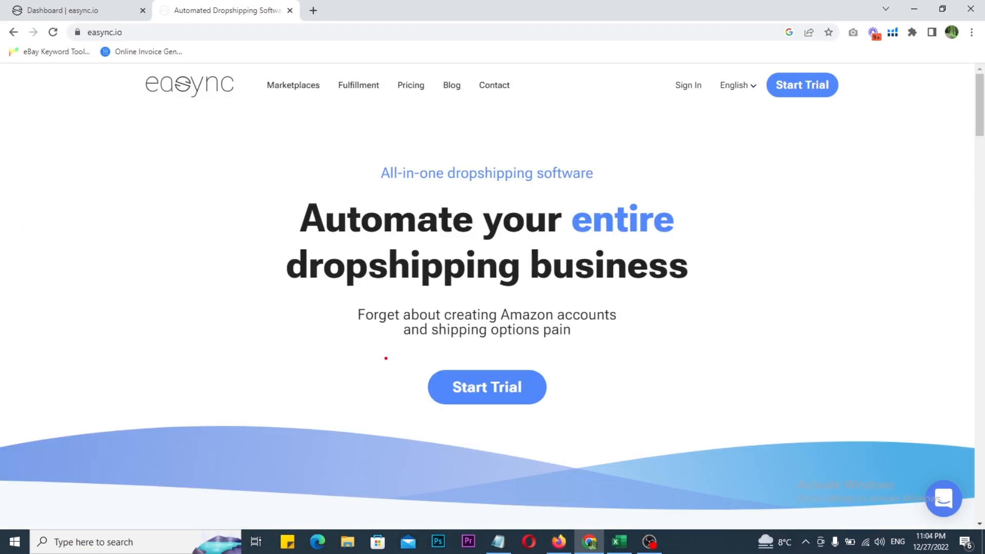
Start a trial from the easync.io home page in Chrome and review the sign-up form's email and password fields
left_click_drag(407, 351, 578, 442)
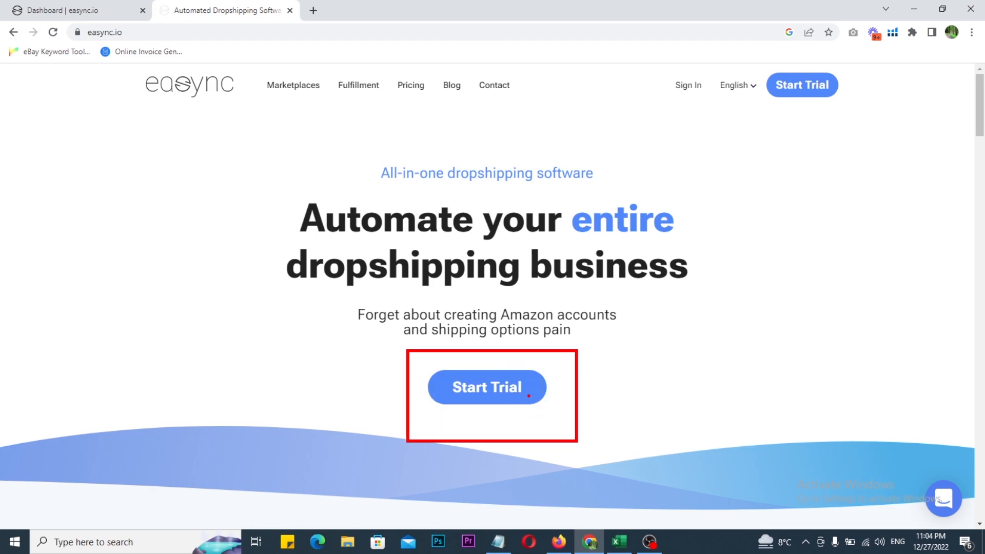
left_click(517, 391)
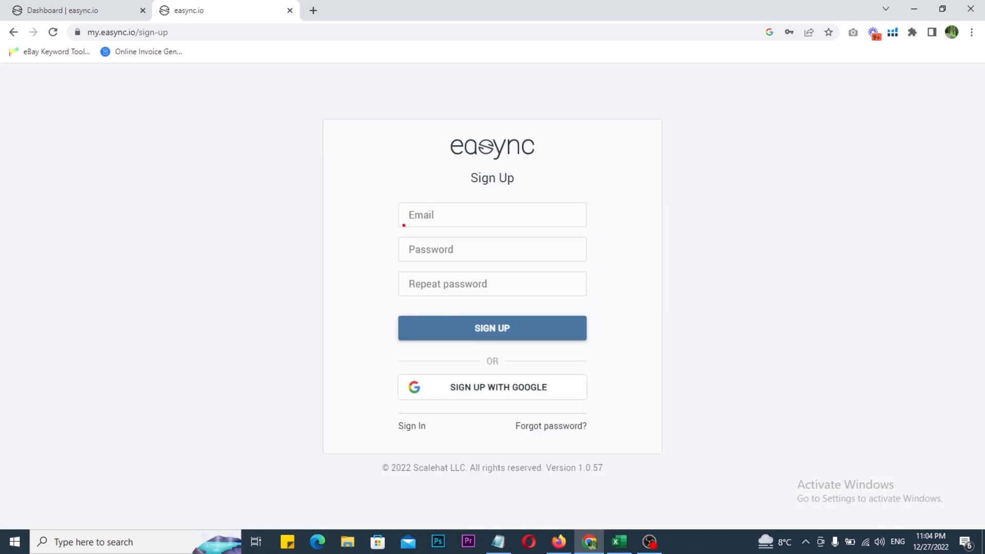
left_click_drag(380, 191, 591, 239)
left_click_drag(391, 230, 449, 255)
left_click_drag(387, 261, 549, 293)
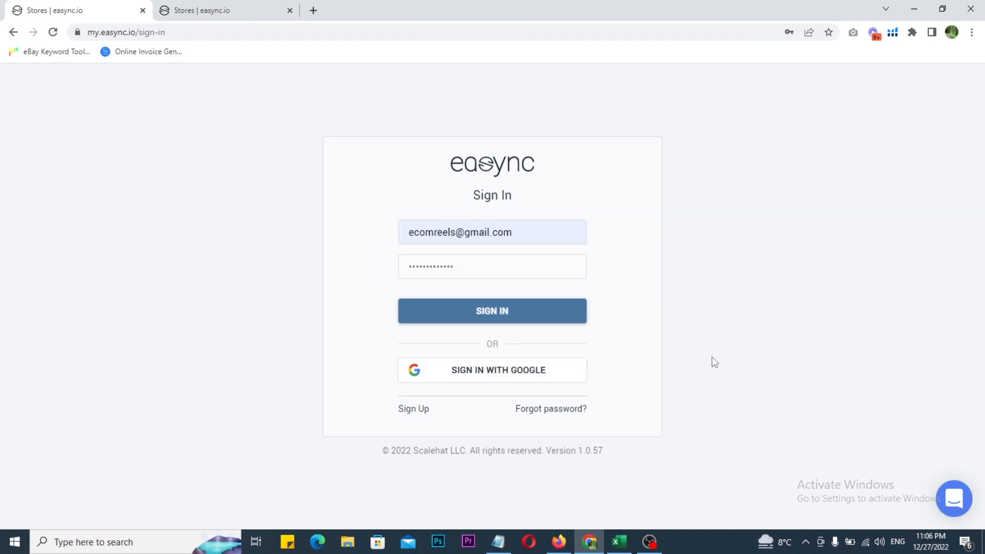
Sign in to the Easync account with the filled-in credentials and review the store dashboard
key("ctrl+2")
mouse_move(378, 206)
left_mouse_down()
mouse_move(461, 263)
mouse_move(622, 331)
left_mouse_up()
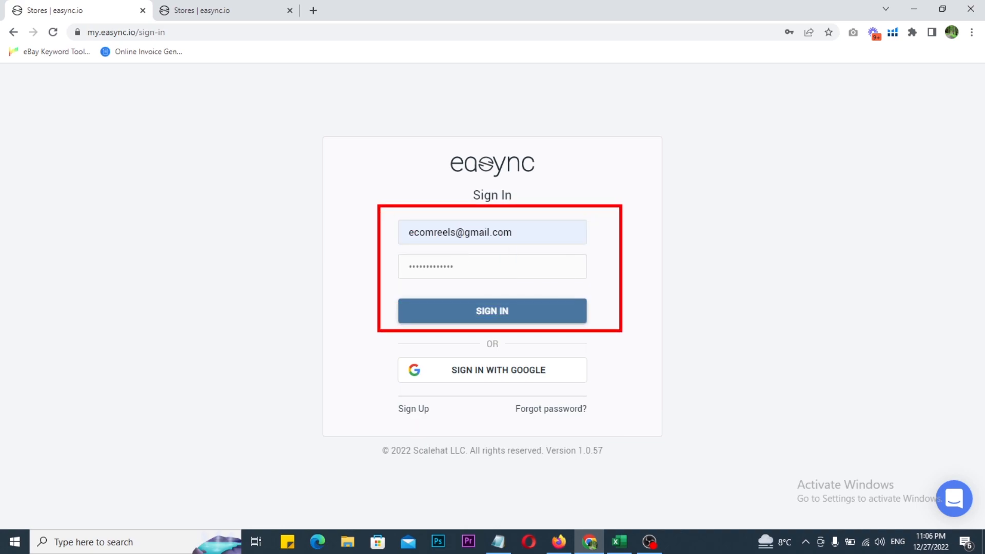
key("Escape")
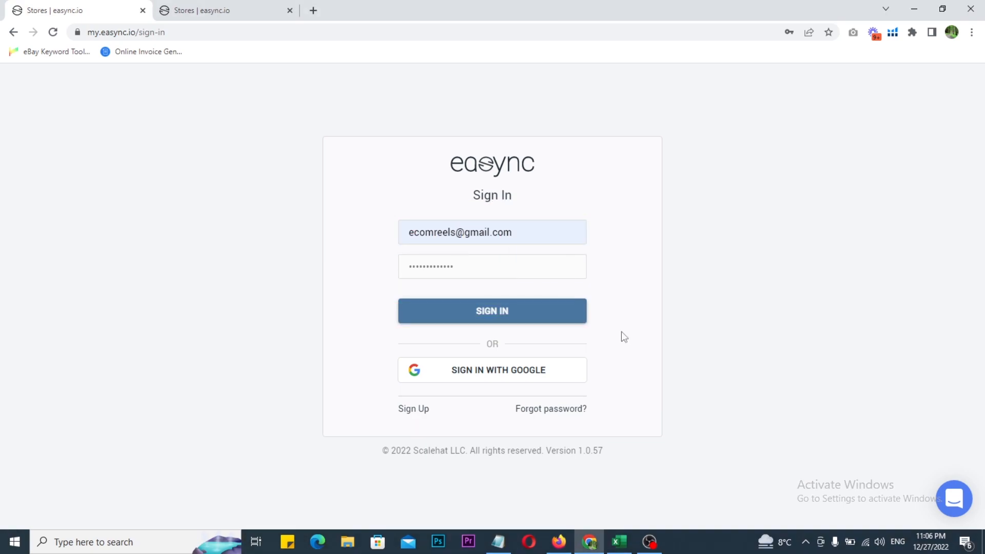
left_click(490, 319)
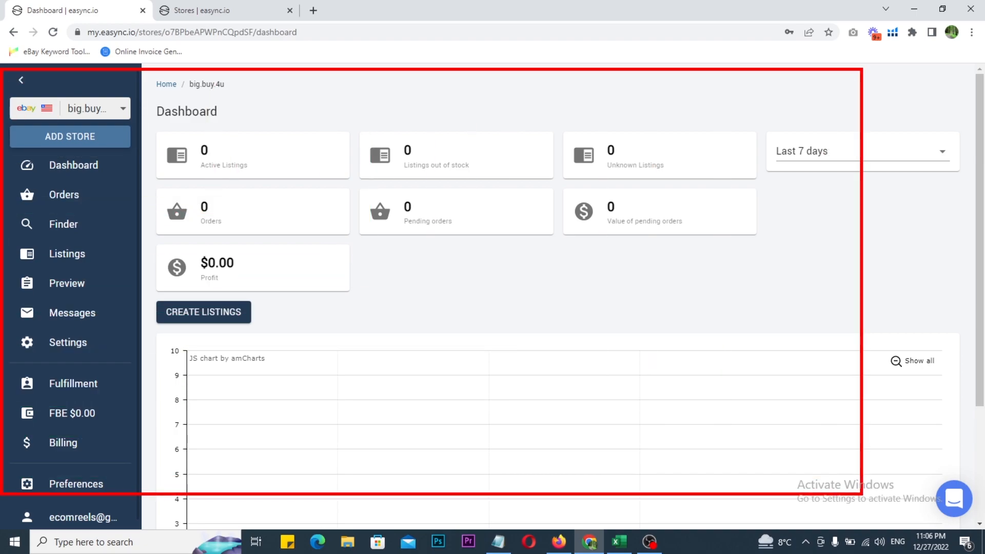
left_click_drag(701, 307, 778, 288)
key("Escape")
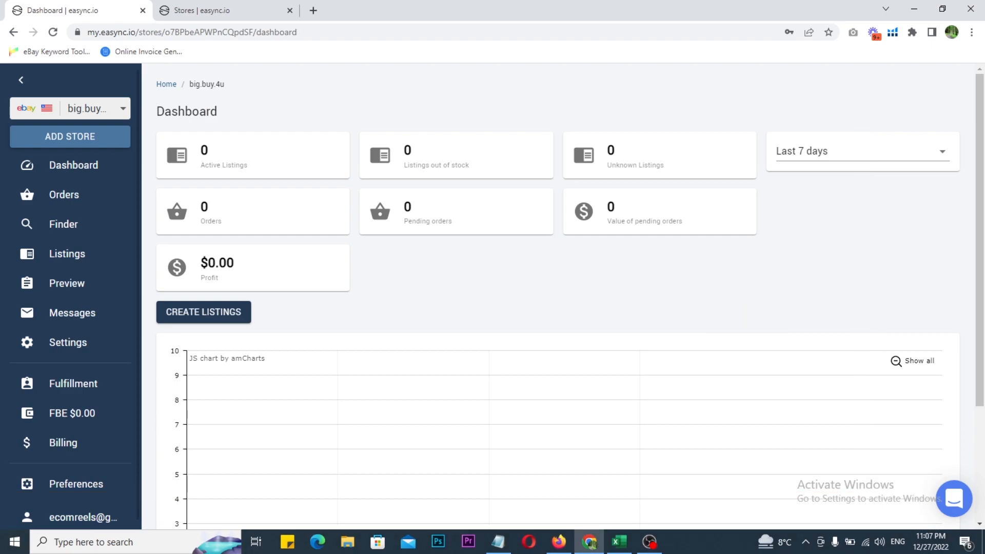
Open the store's orders and examine the status, buyer, quantity, paid amount and source of the most recent ones
left_click_drag(7, 178, 106, 214)
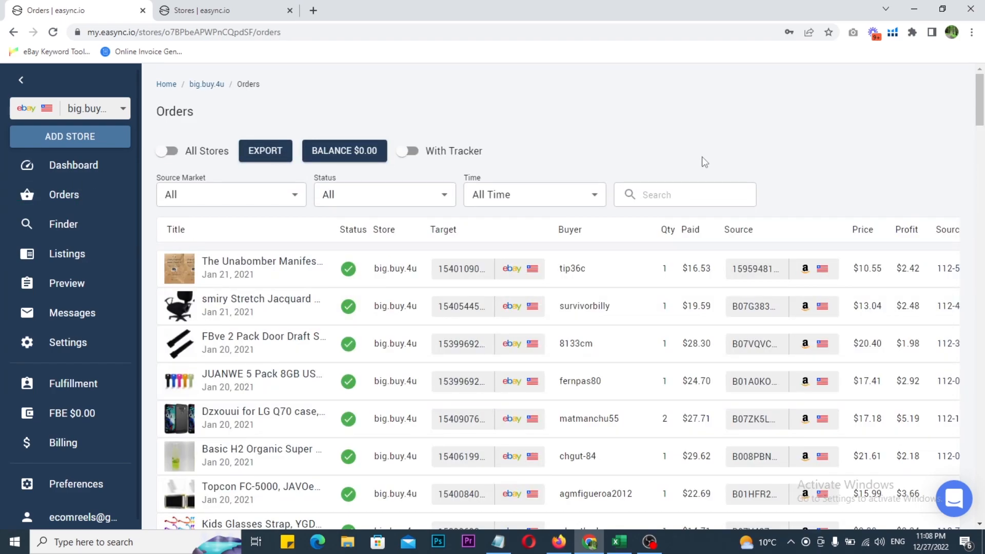
scroll(703, 162, "down", 2)
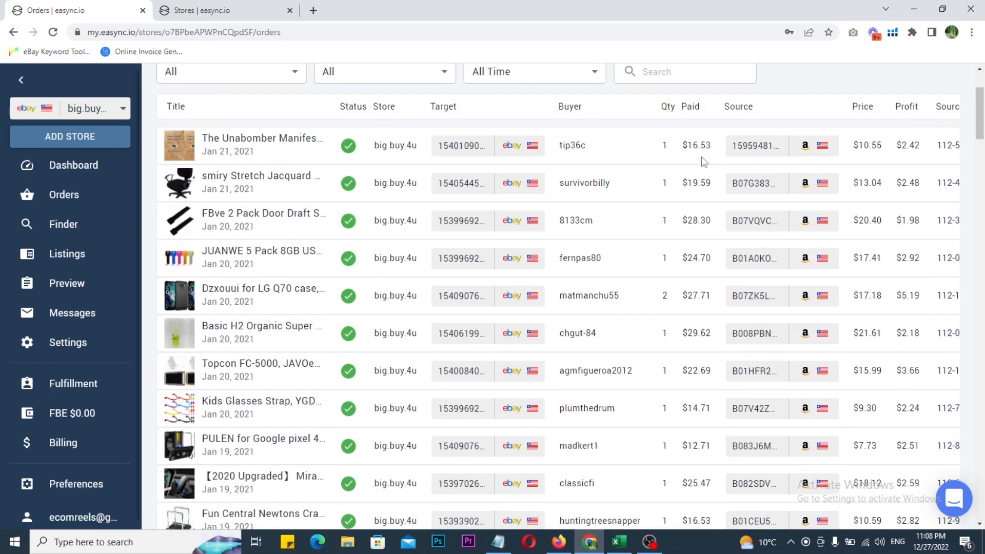
mouse_move(334, 126)
left_mouse_down()
mouse_move(362, 156)
mouse_move(377, 121)
left_mouse_up()
mouse_move(552, 124)
left_mouse_down()
mouse_move(622, 306)
mouse_move(622, 347)
left_mouse_up()
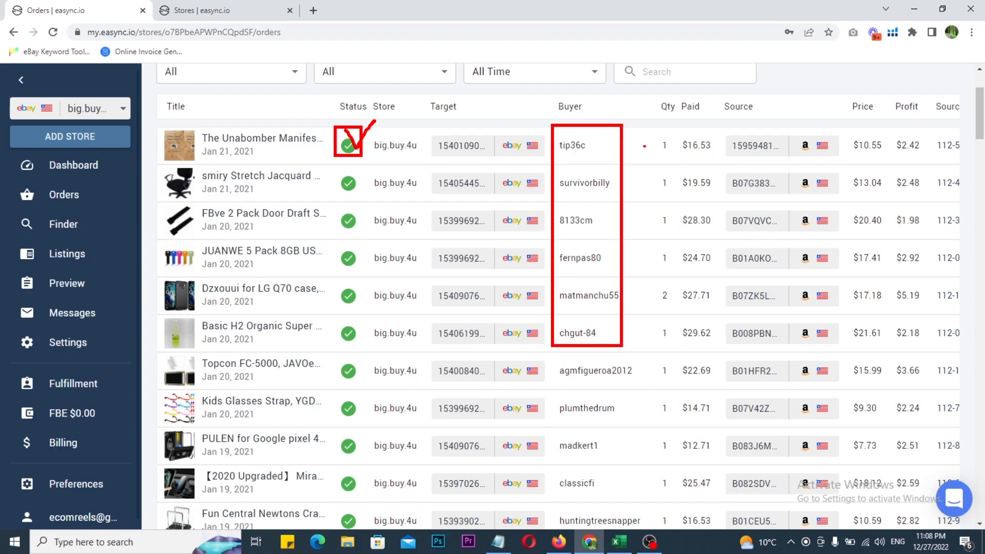
mouse_move(645, 127)
left_mouse_down()
mouse_move(669, 233)
mouse_move(672, 385)
left_mouse_up()
left_click_drag(678, 127, 712, 383)
left_click_drag(719, 125, 751, 112)
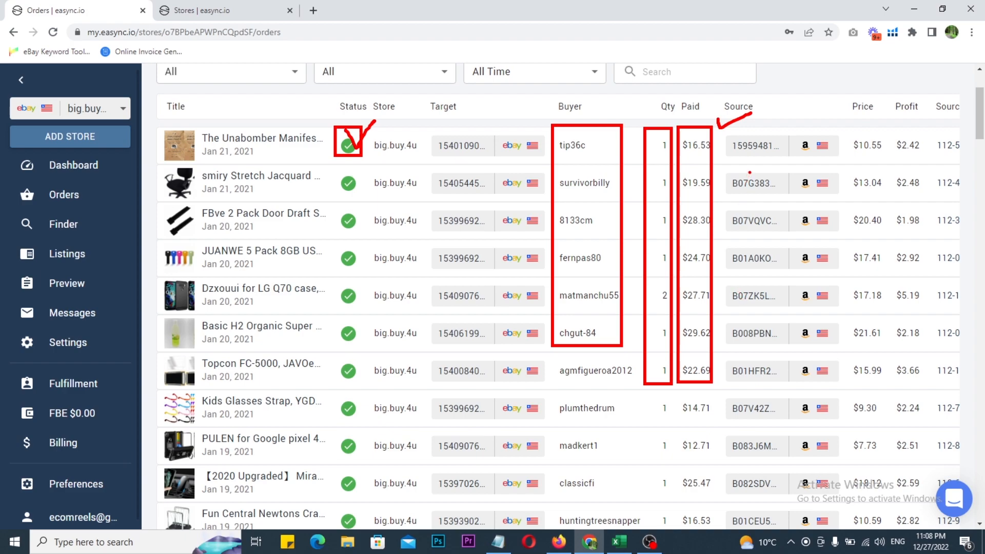
mouse_move(725, 205)
left_mouse_down()
mouse_move(783, 236)
mouse_move(795, 204)
left_mouse_up()
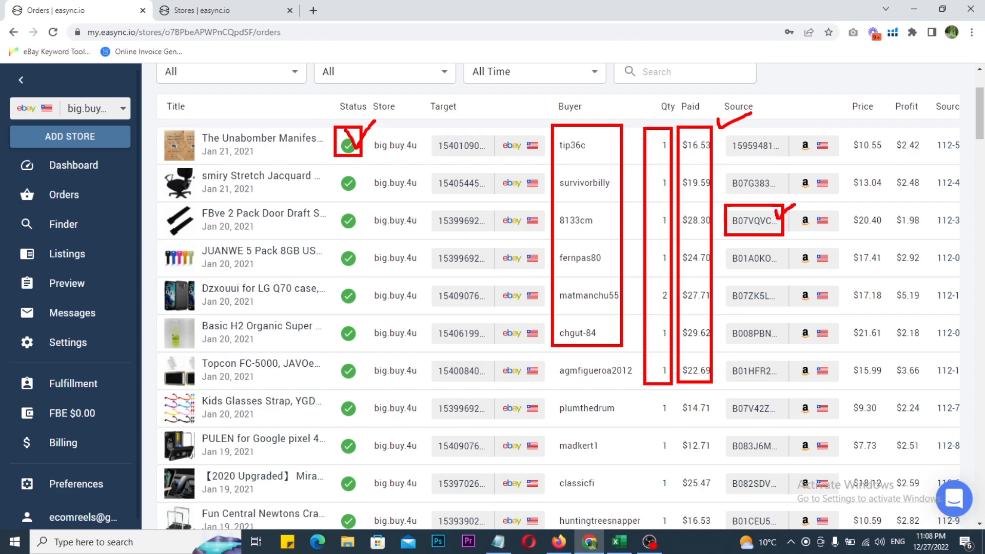
key("Escape")
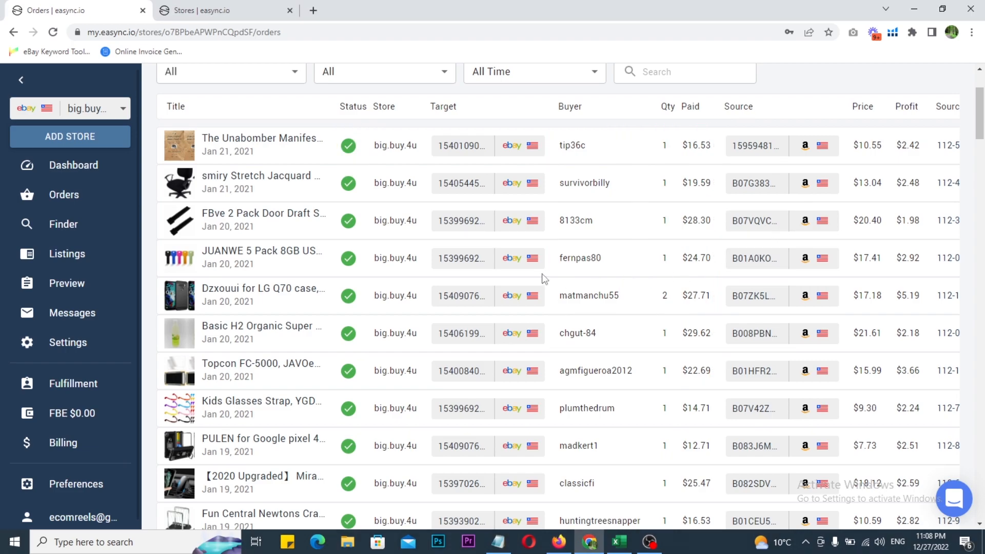
Examine the statuses and paid amounts of the older orders further down the list
scroll(530, 281, "down", 8)
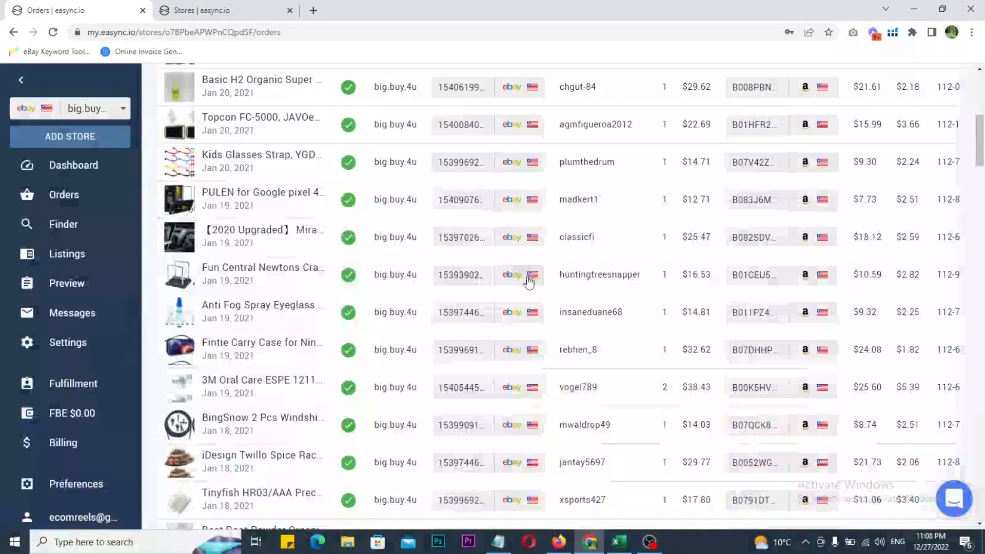
scroll(529, 281, "down", 7)
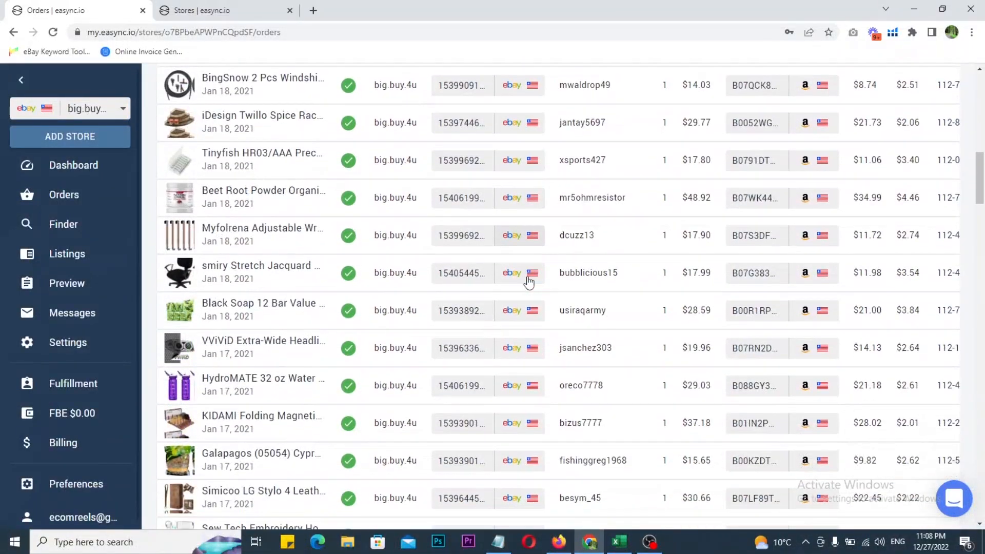
scroll(528, 281, "down", 2)
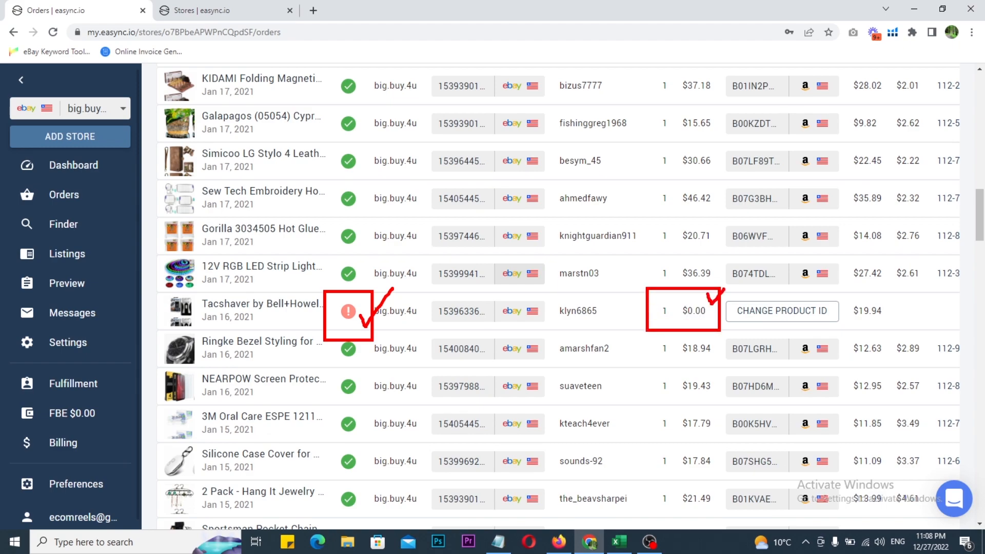
scroll(691, 307, "down", 5)
scroll(677, 333, "up", 7)
scroll(413, 265, "up", 10)
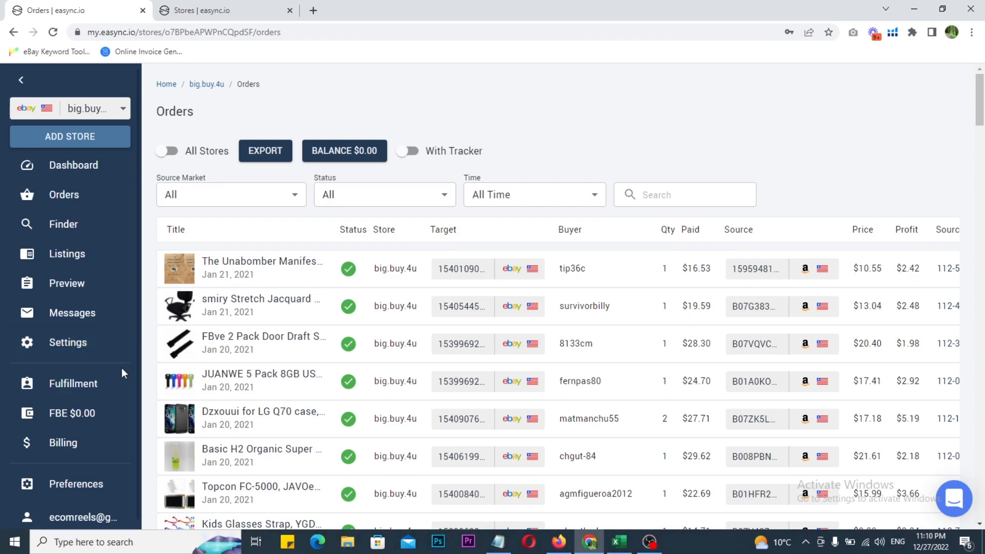
Turn on Tracking in the store's settings
left_click(81, 348)
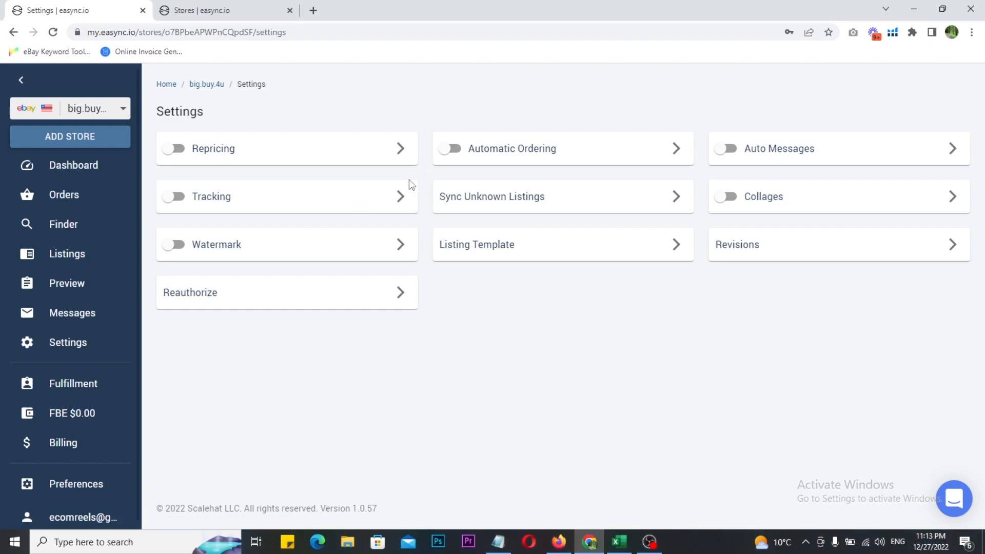
left_click(173, 202)
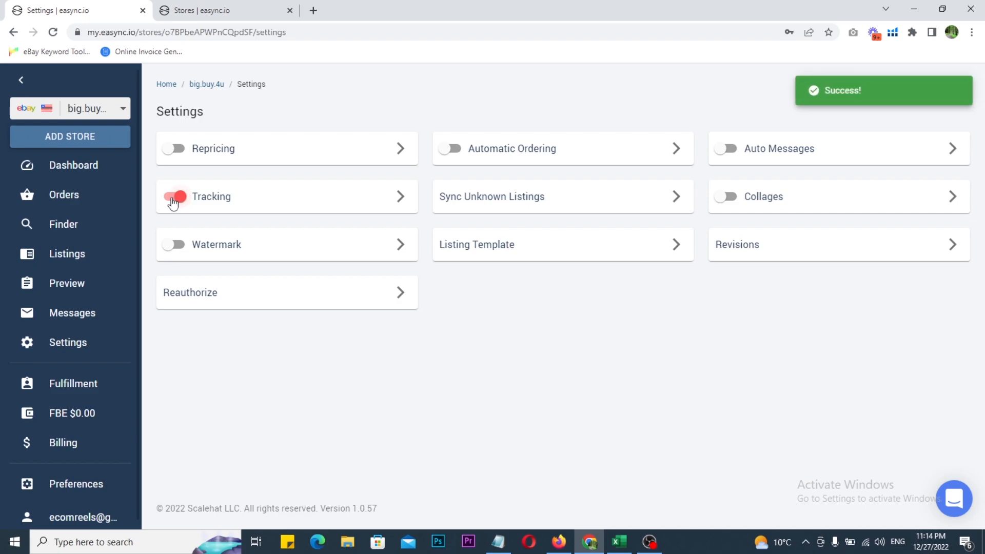
In the detailed Tracking settings, enable Replace Tracking Carrier with Only Amazon's Carrier and Instant Replace
left_click(400, 202)
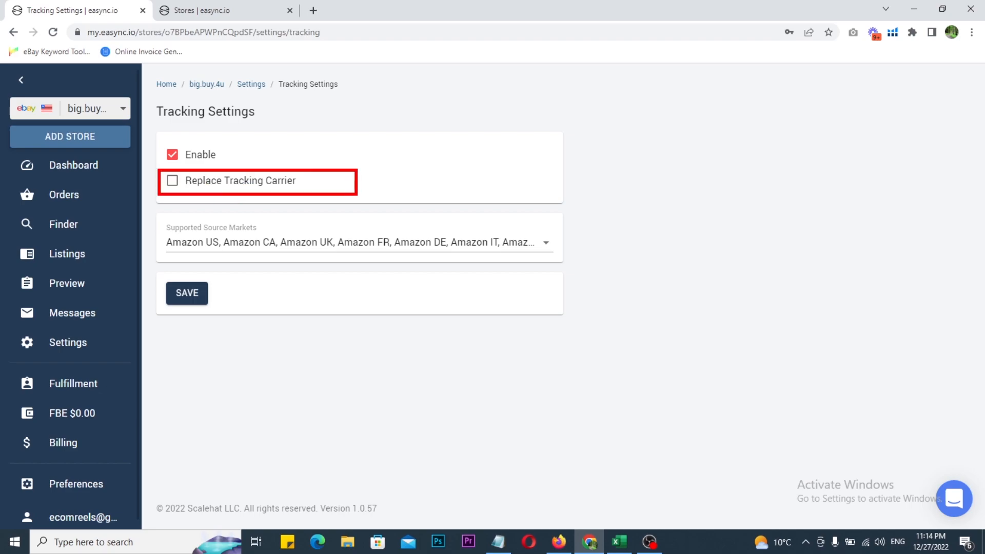
left_click(171, 182)
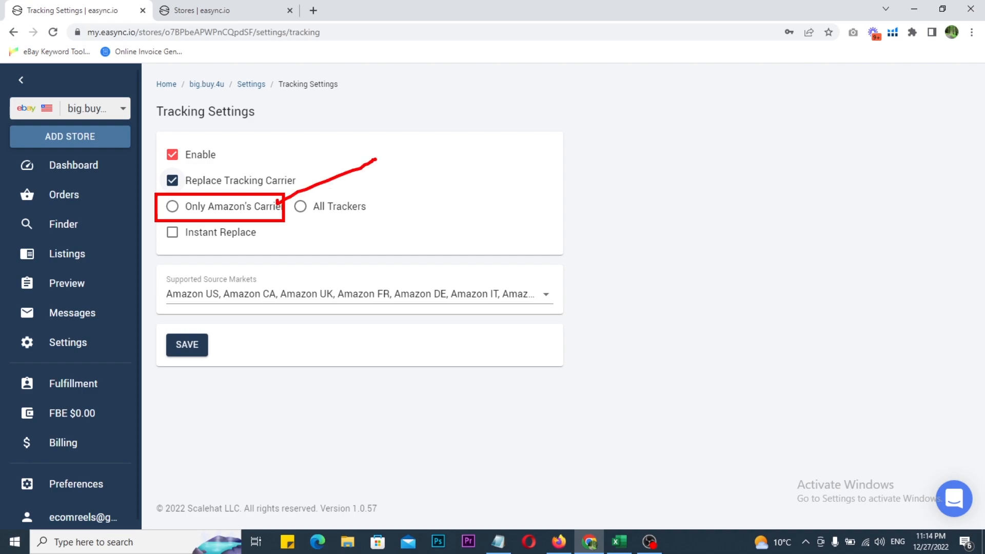
left_click(172, 207)
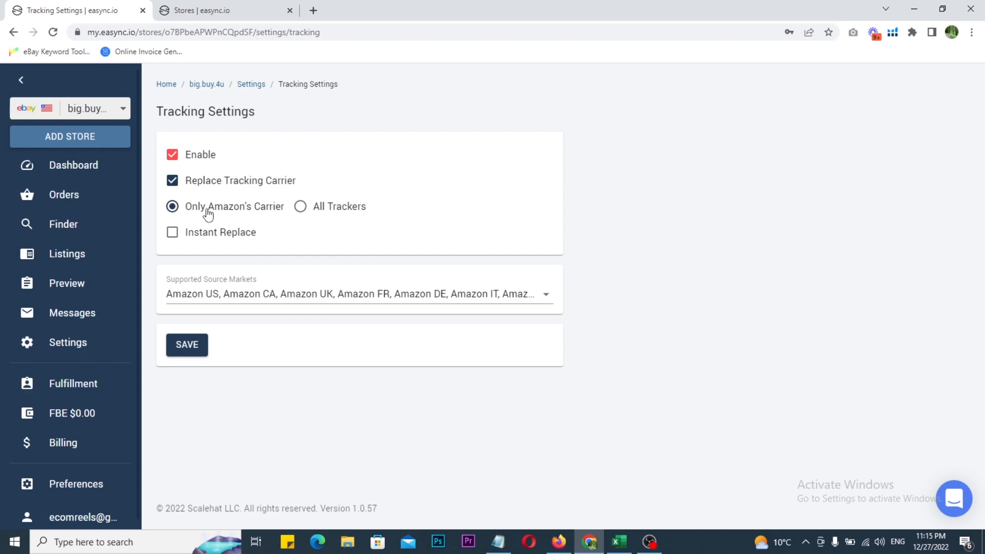
left_click(172, 234)
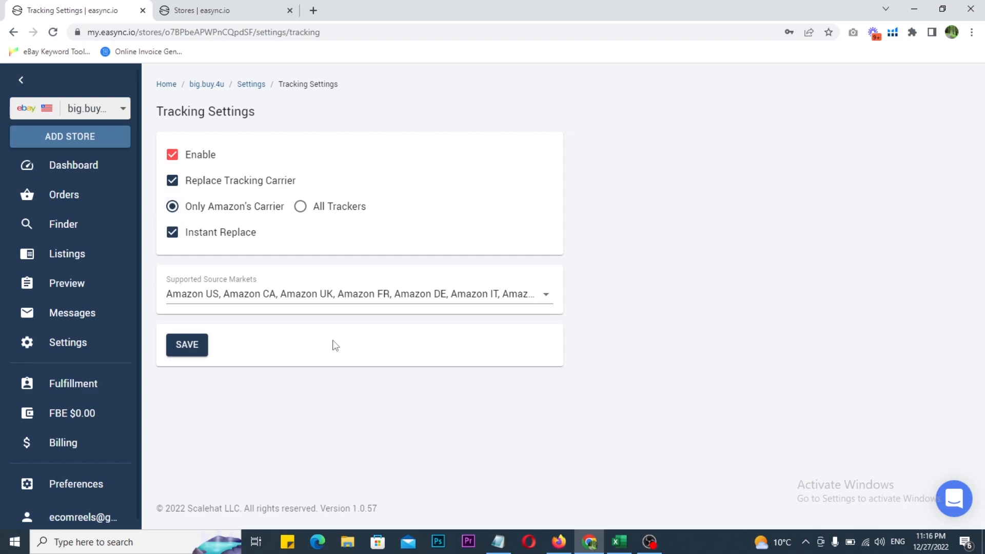
Check the Amazon markets selected under Supported Source Markets and save the Tracking settings
left_click(226, 301)
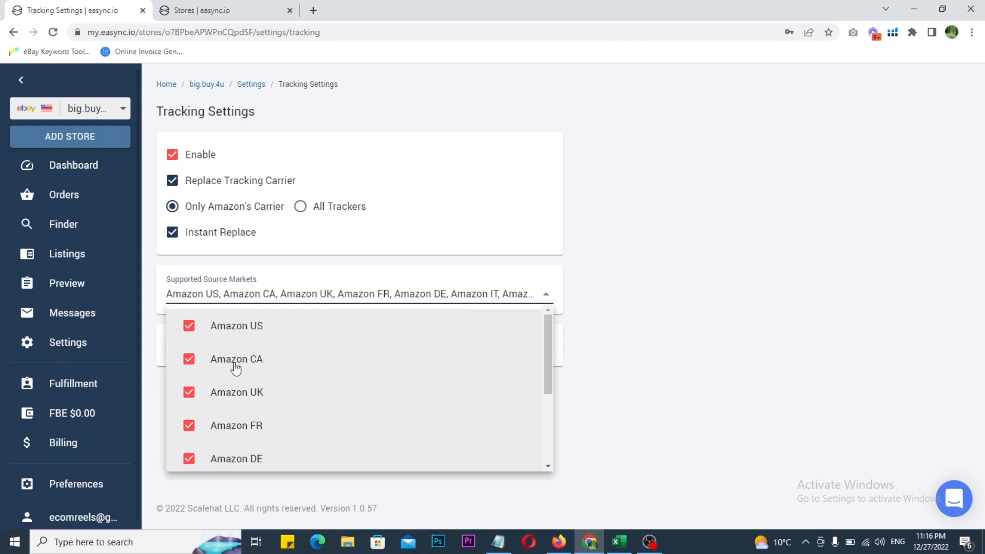
left_click(667, 339)
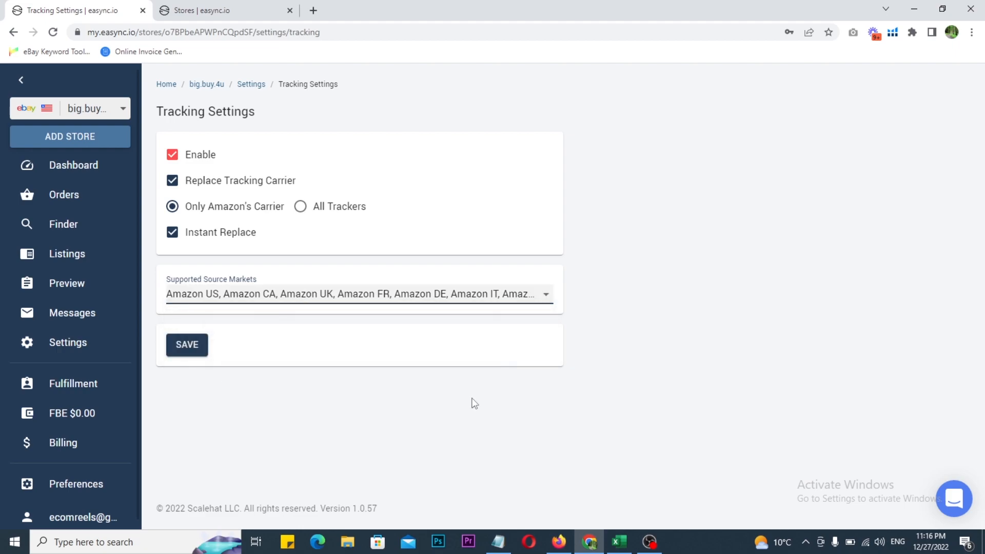
left_click(185, 346)
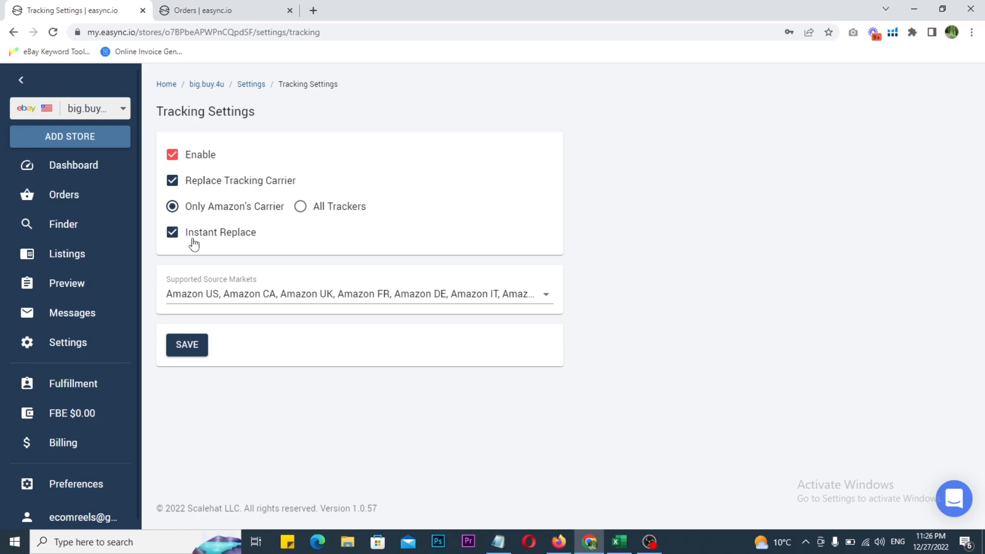
Examine the store's recent orders again, focusing on the selected eBay store and the Status of each order
left_click(219, 7)
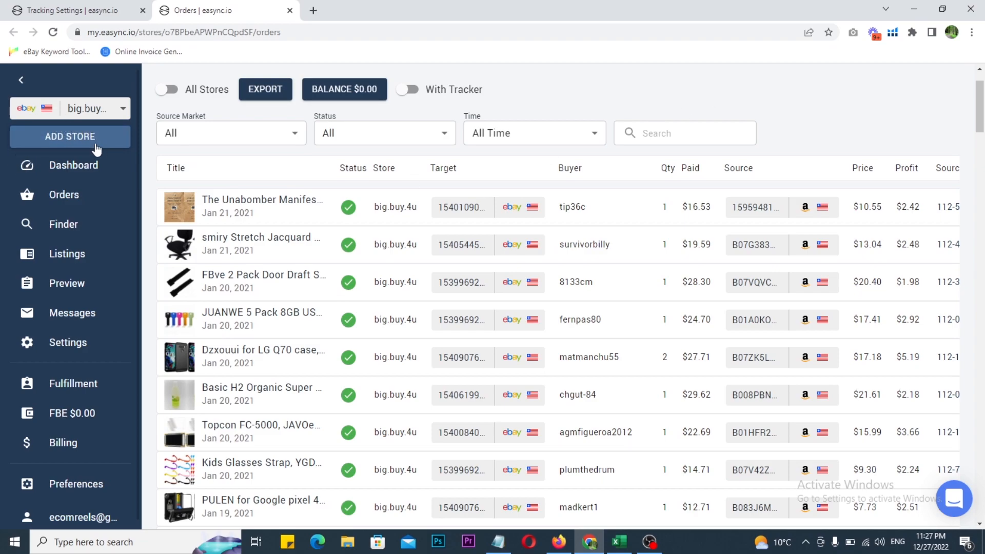
mouse_move(4, 83)
left_mouse_down()
mouse_move(120, 129)
mouse_move(114, 108)
mouse_move(153, 87)
left_mouse_up()
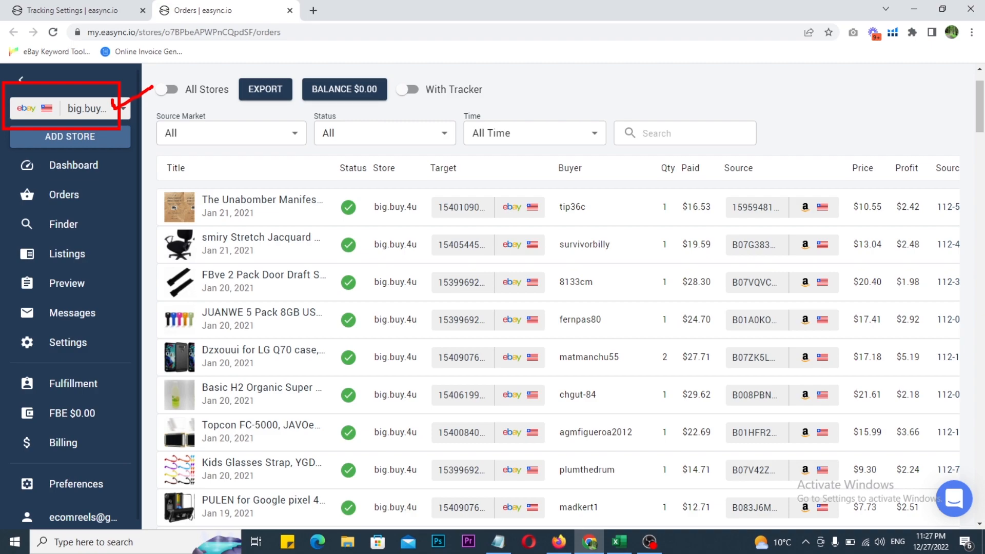
mouse_move(651, 78)
left_mouse_down()
mouse_move(655, 88)
mouse_move(695, 62)
left_mouse_up()
mouse_move(736, 101)
left_mouse_down()
mouse_move(563, 115)
mouse_move(320, 164)
mouse_move(316, 200)
left_mouse_up()
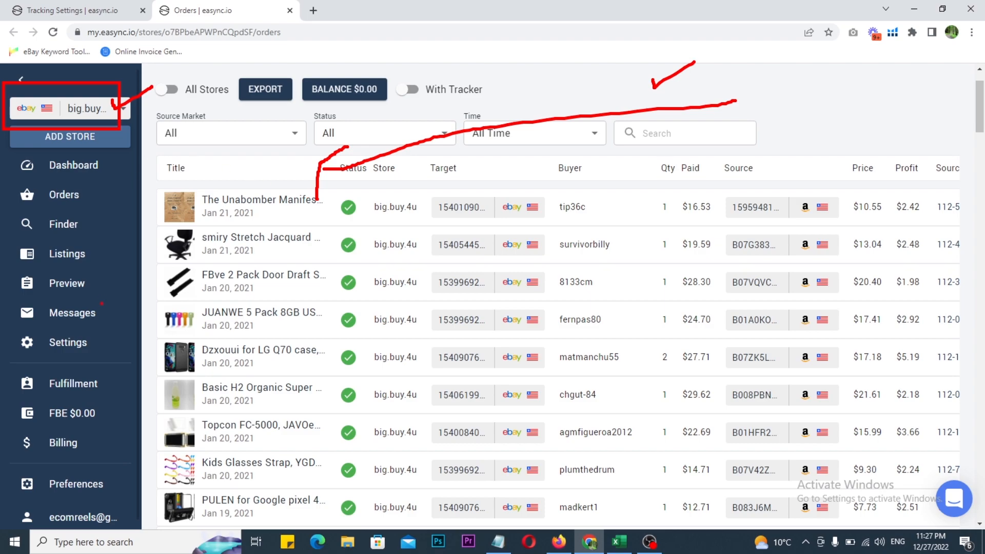
left_click_drag(59, 164, 117, 198)
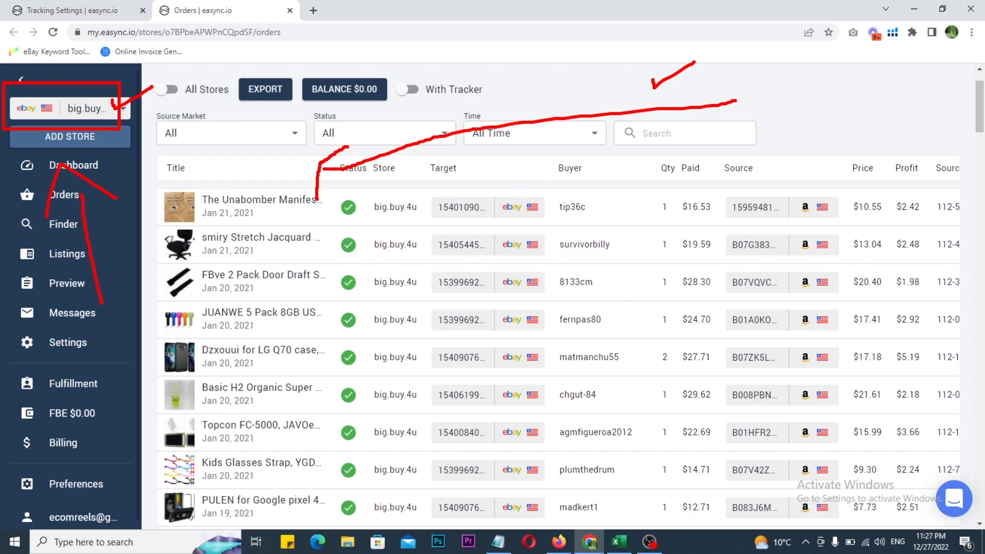
left_click_drag(355, 190, 382, 187)
mouse_move(335, 213)
left_mouse_down()
mouse_move(362, 177)
mouse_move(385, 219)
mouse_move(329, 208)
left_mouse_up()
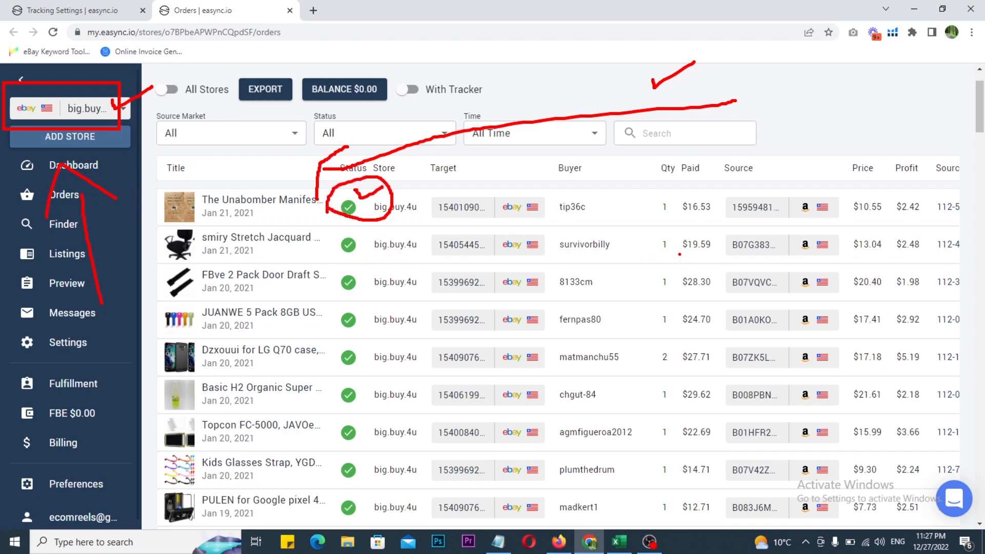
mouse_move(340, 267)
left_mouse_down()
mouse_move(376, 215)
mouse_move(738, 214)
mouse_move(716, 272)
mouse_move(309, 267)
left_mouse_up()
key("Escape")
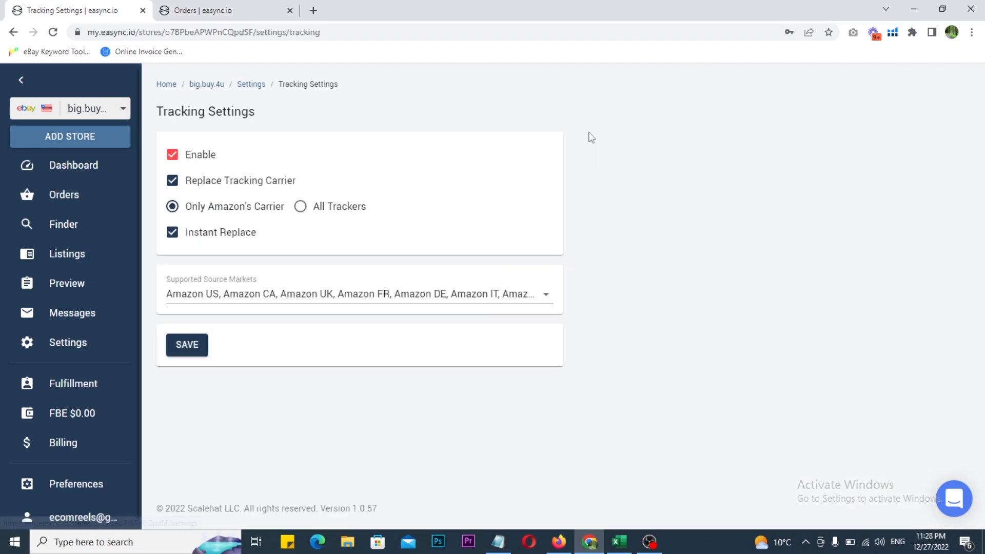
Turn on Repricing in the store's settings and open its detailed settings
key("ctrl+2")
left_click_drag(217, 70, 284, 101)
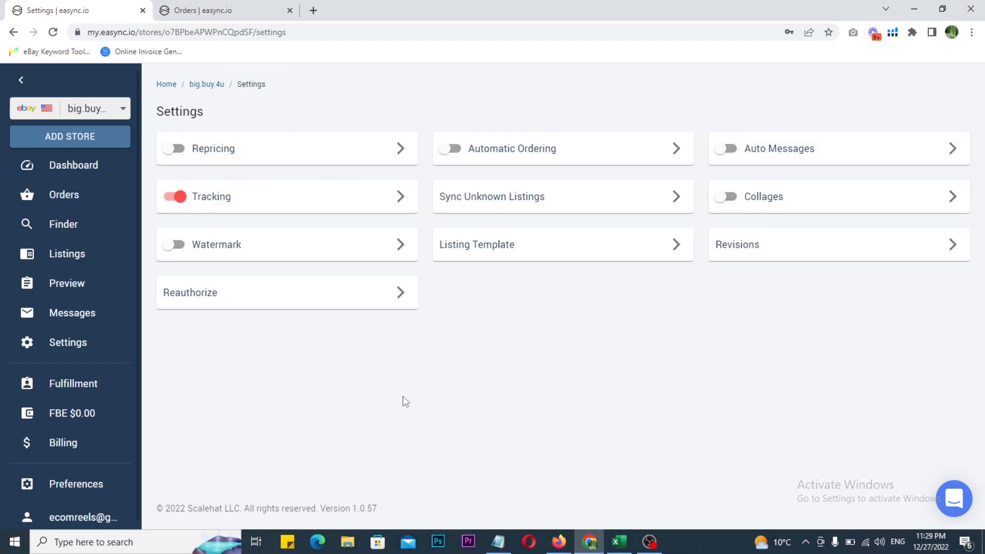
left_click_drag(153, 125, 417, 172)
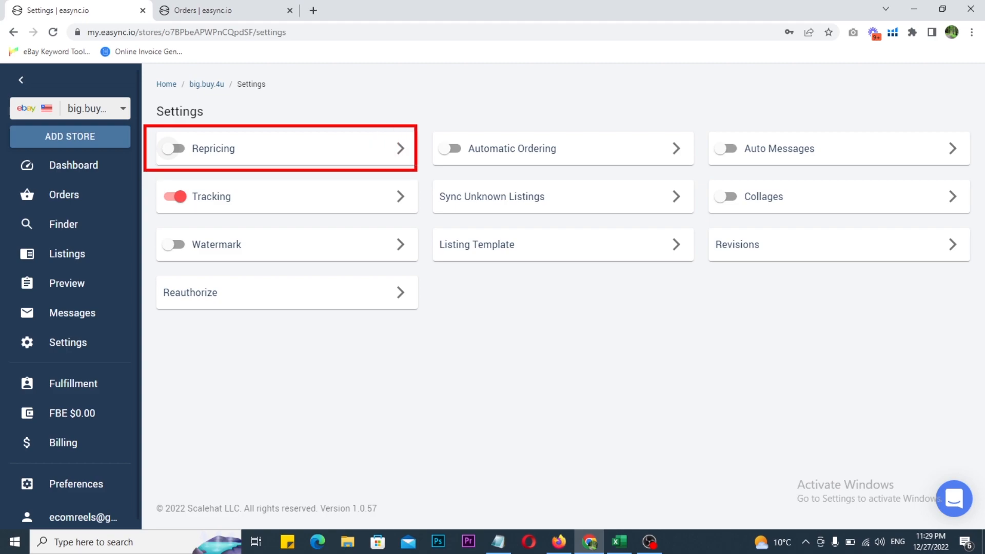
key("Escape")
left_click(169, 157)
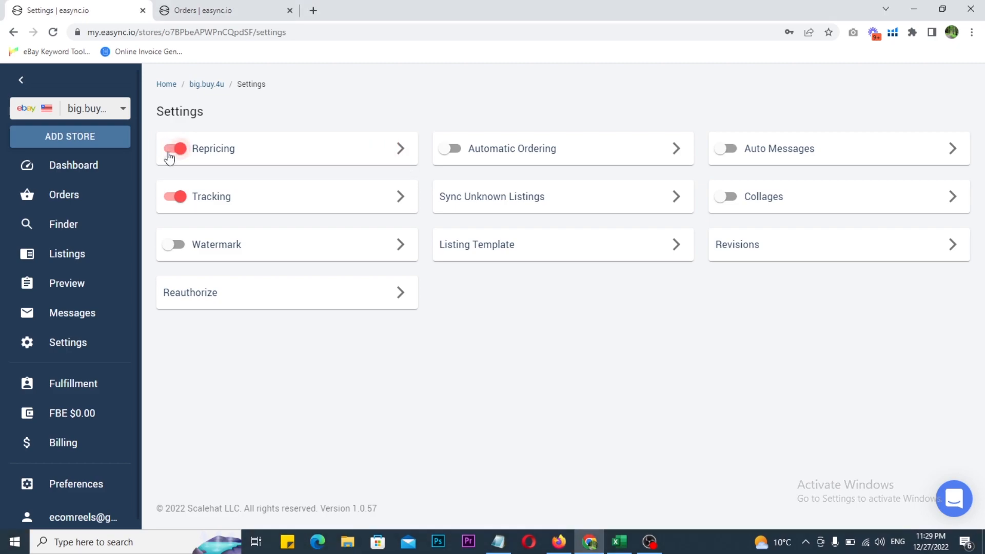
left_click(400, 150)
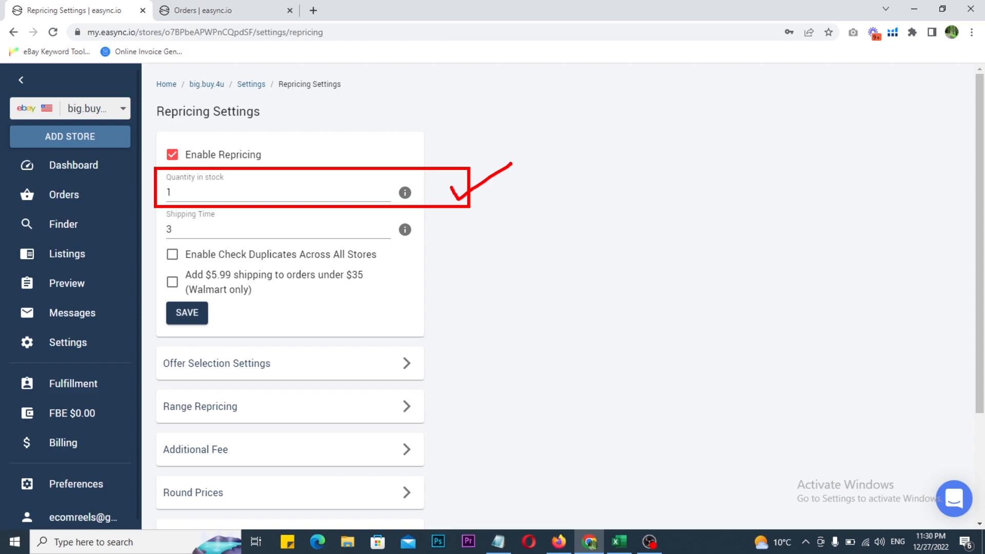
key("Escape")
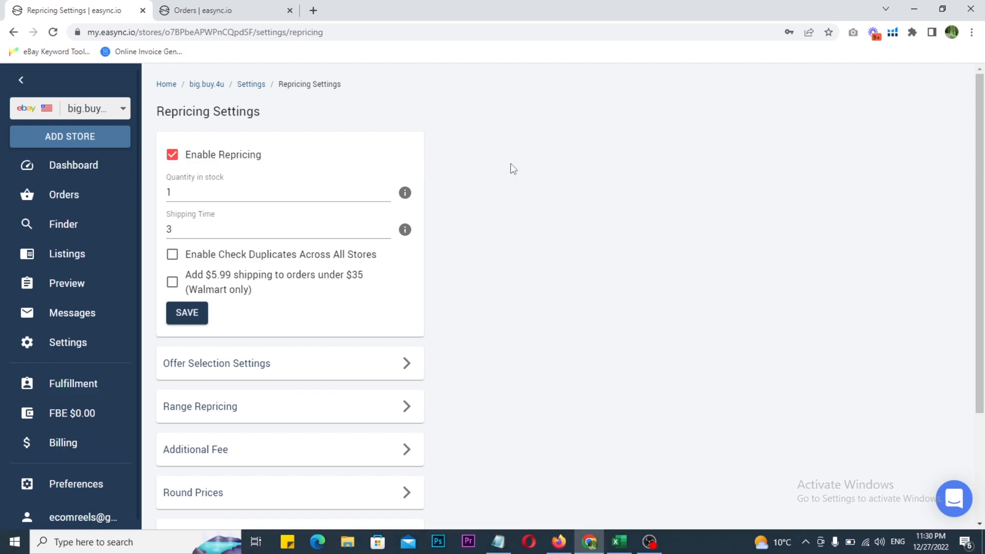
Switch to eBay Seller Hub in Firefox, check the item quantity under Monthly limits, and return to the Repricing settings
key("alt+Tab")
scroll(221, 258, "down", 9)
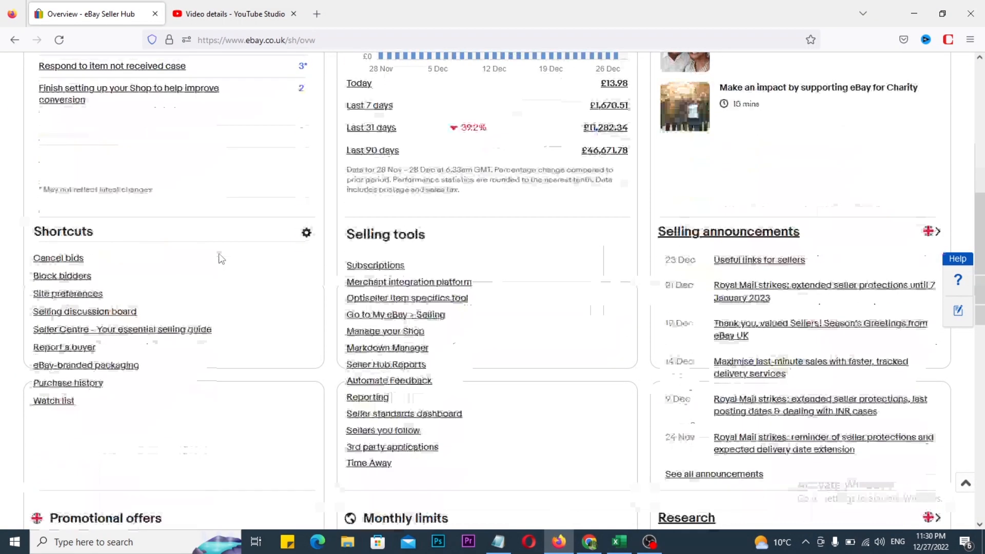
key("ctrl+2")
mouse_move(336, 278)
left_mouse_down()
mouse_move(362, 293)
mouse_move(638, 346)
left_mouse_up()
left_click_drag(589, 298, 626, 263)
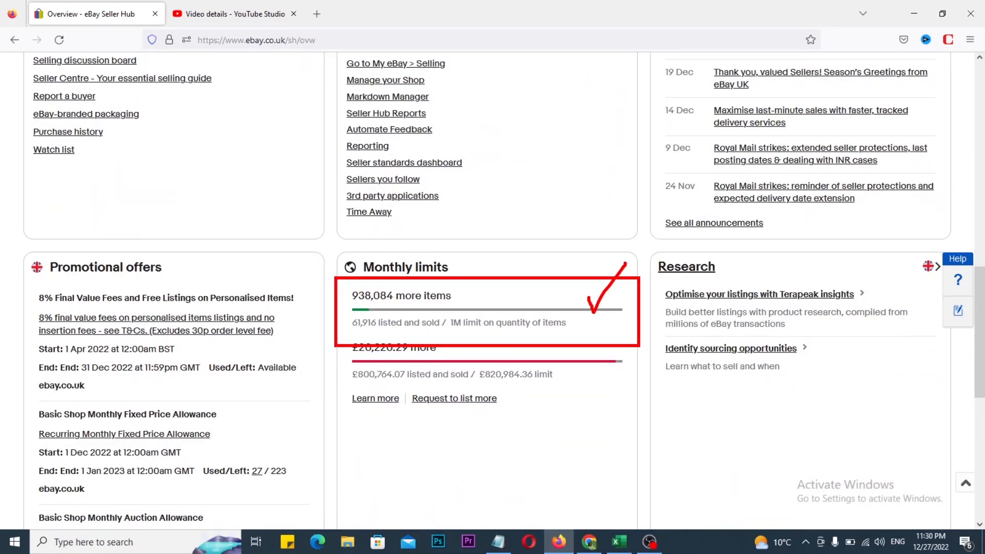
key("Escape")
key("alt+Tab")
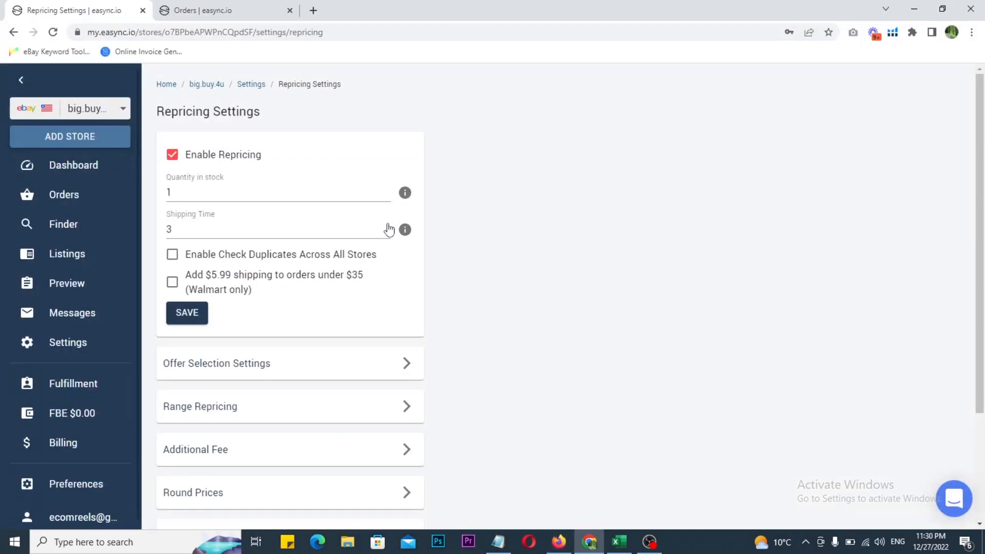
Set the repricing Quantity in stock to 2 and the Shipping Time to 2
left_click_drag(172, 191, 164, 202)
type("2")
left_click(687, 260)
left_click_drag(184, 232, 165, 231)
type("2")
left_click(568, 243)
scroll(231, 280, "down", 1)
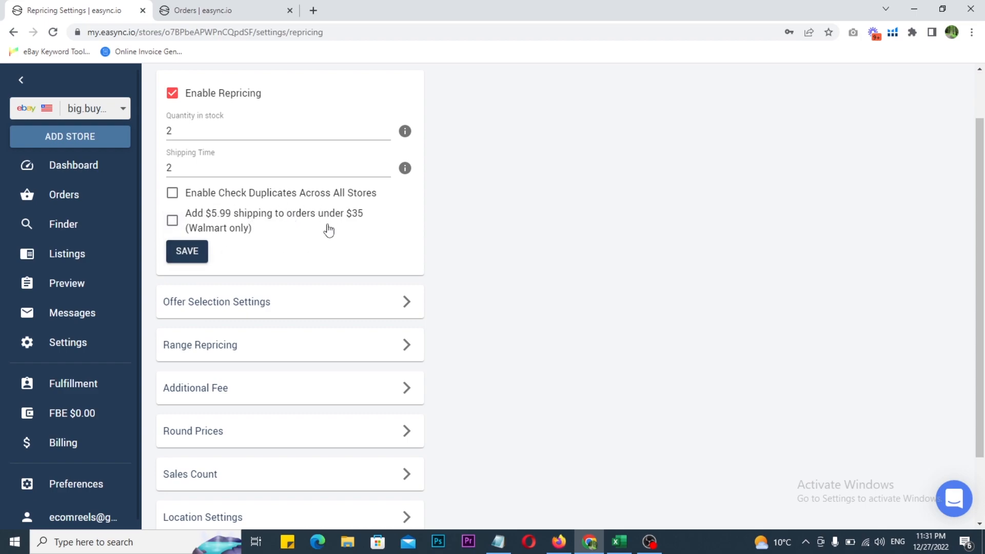
left_click_drag(334, 192, 257, 245)
left_click_drag(233, 204, 340, 260)
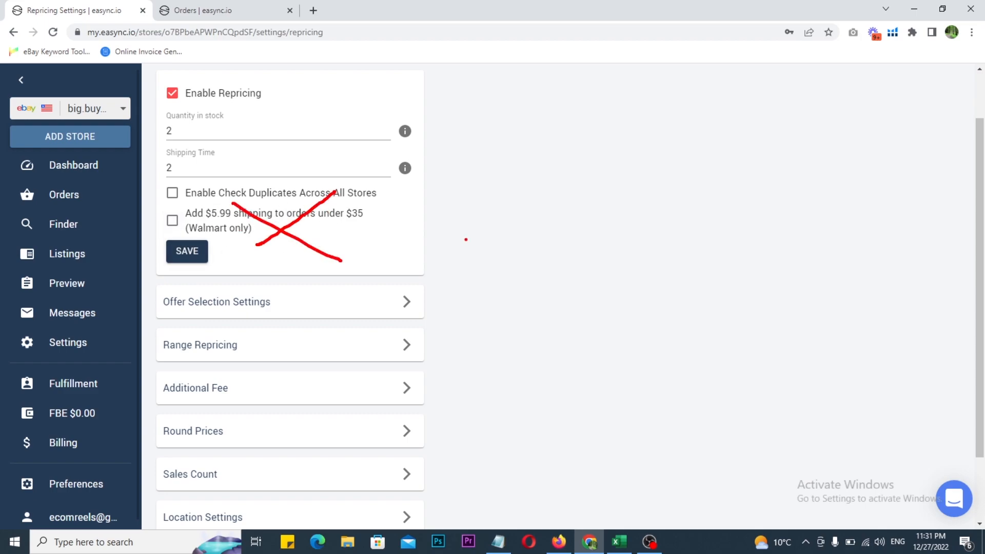
key("Escape")
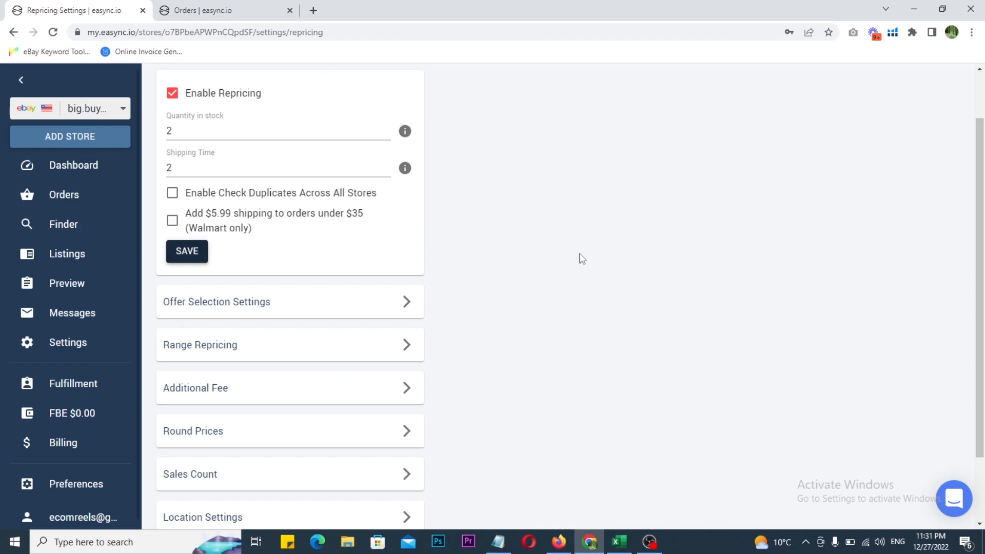
In the Offer Selection Settings for Amazon, set the Shipping method to Free and save
scroll(577, 257, "down", 2)
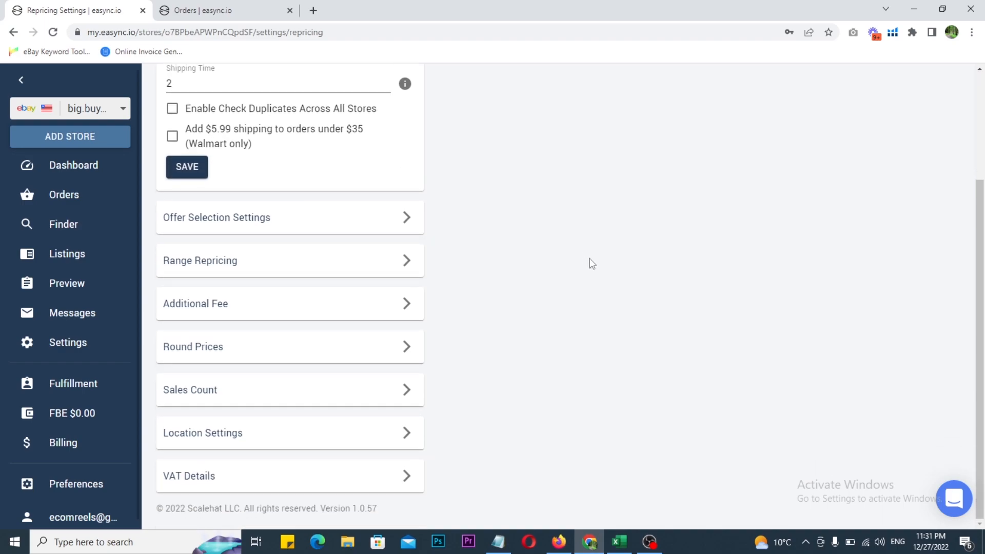
left_click(232, 226)
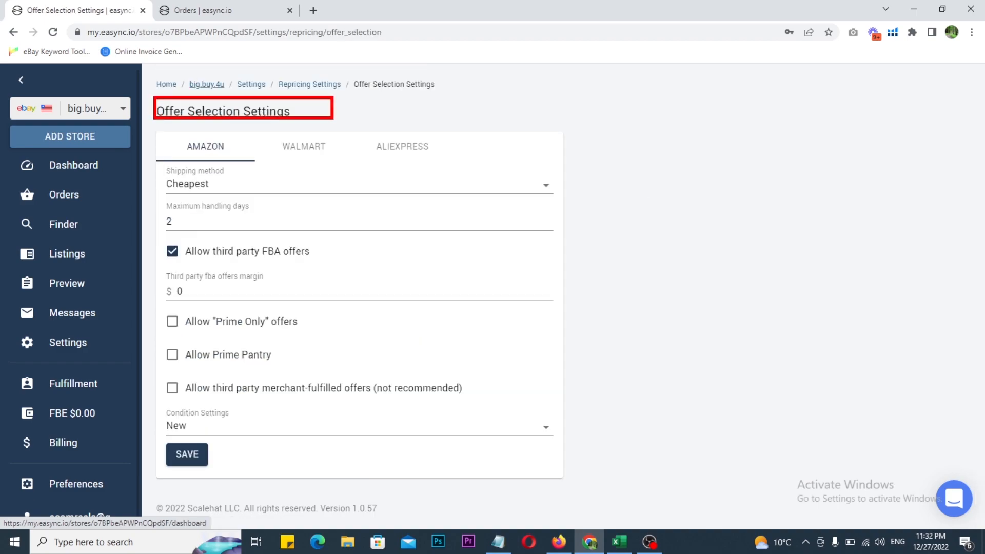
left_click(214, 187)
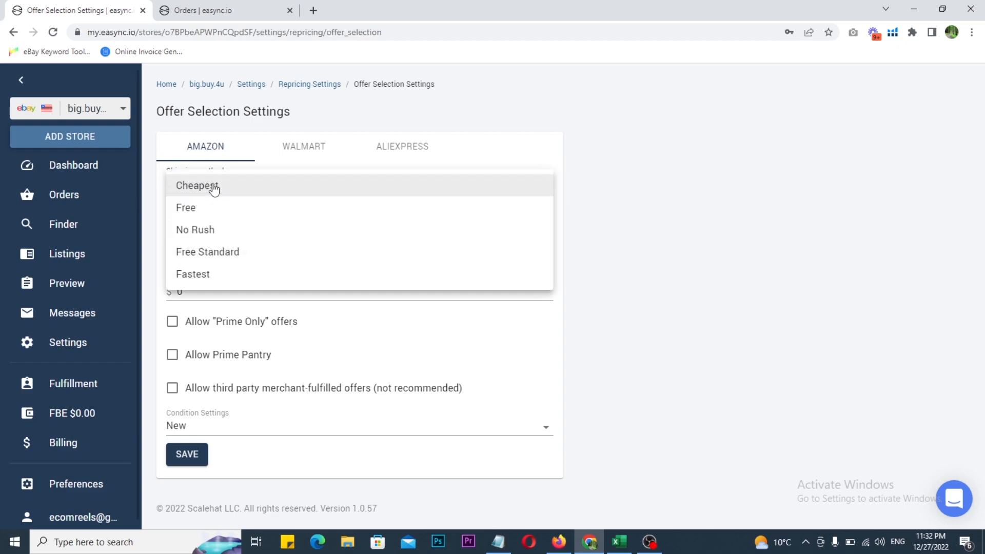
left_click(190, 211)
left_click(696, 232)
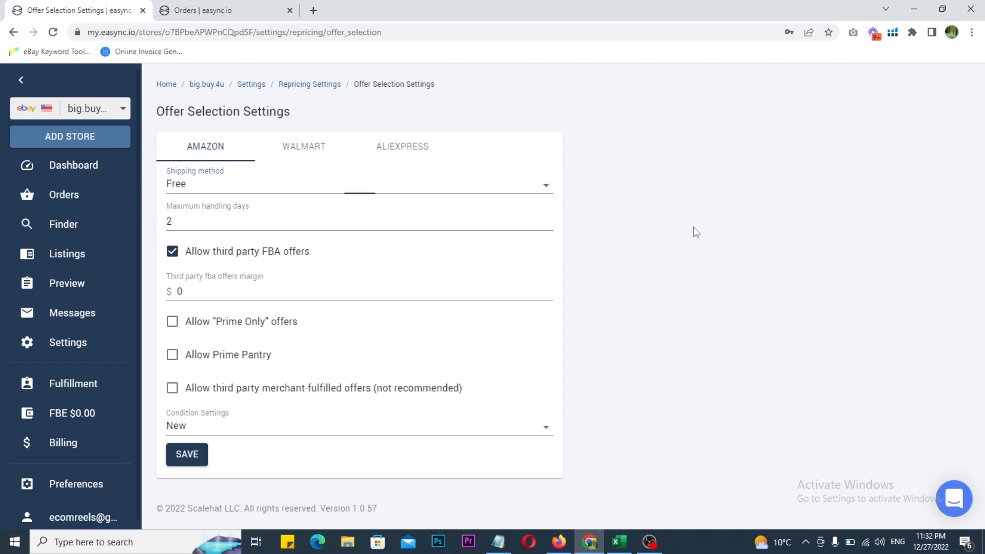
left_click(205, 219)
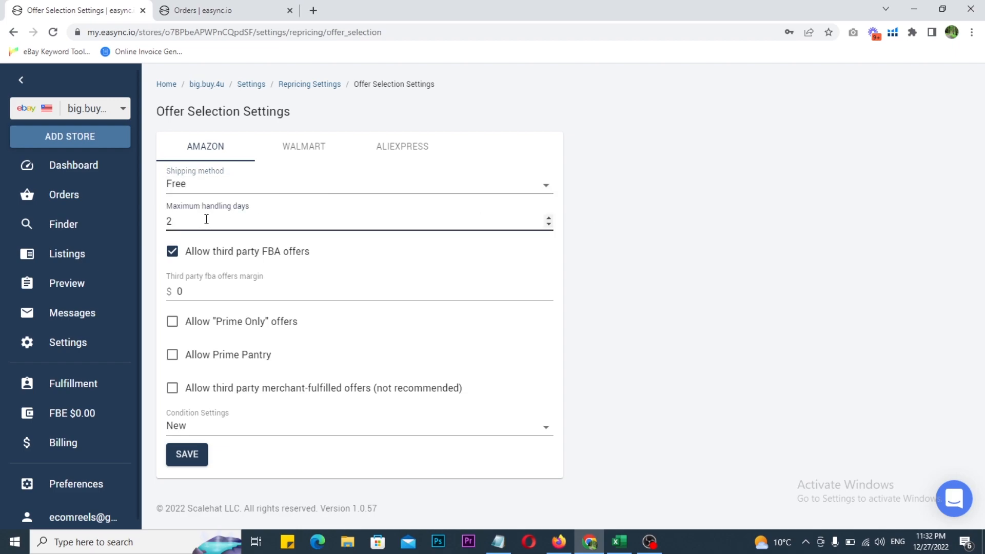
left_click(734, 243)
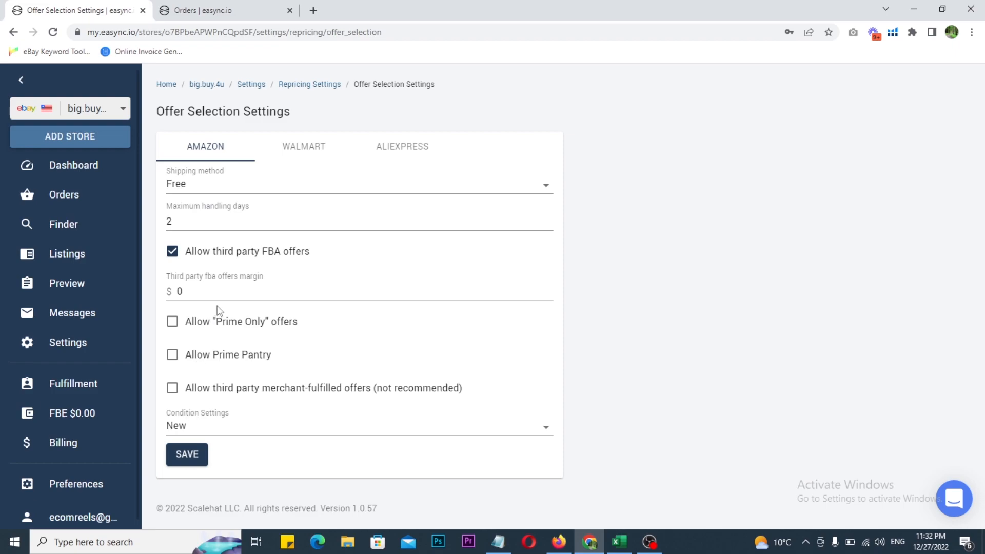
left_click_drag(324, 316, 243, 396)
left_click_drag(220, 331, 320, 390)
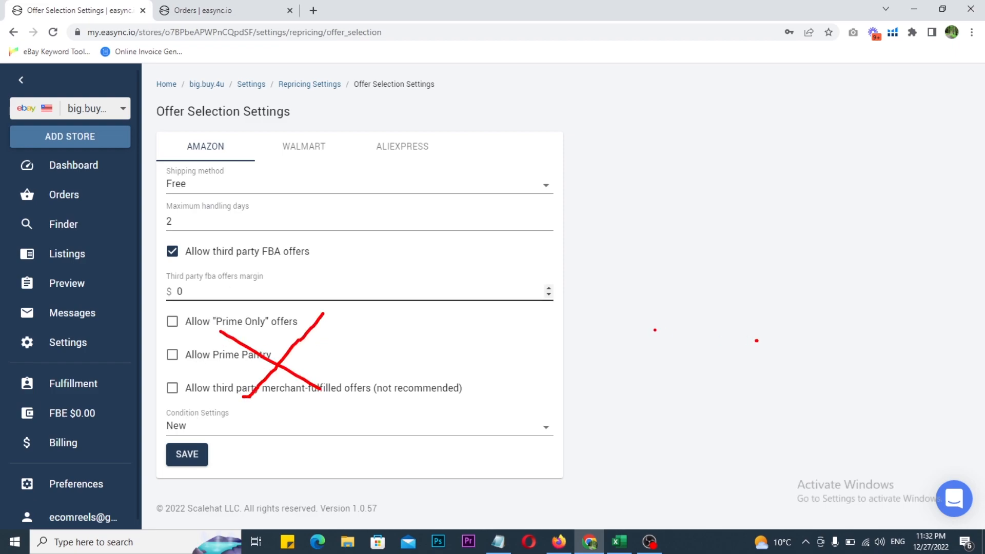
key("Escape")
left_click(181, 463)
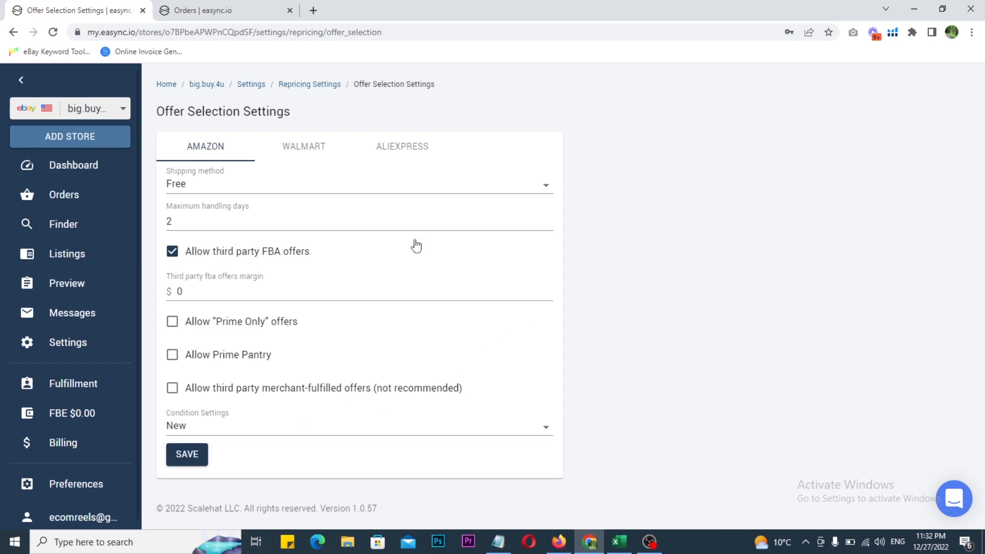
Return to the Repricing Settings and review the Range Repricing and Additional Fee entries
left_click(305, 85)
key("ctrl+2")
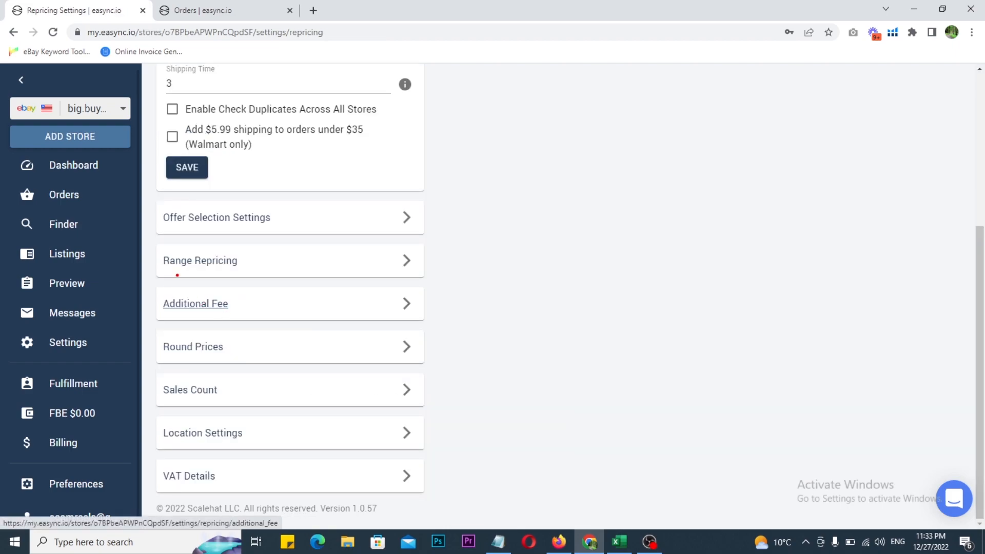
mouse_move(149, 244)
left_mouse_down()
mouse_move(346, 285)
mouse_move(365, 260)
mouse_move(404, 245)
left_mouse_up()
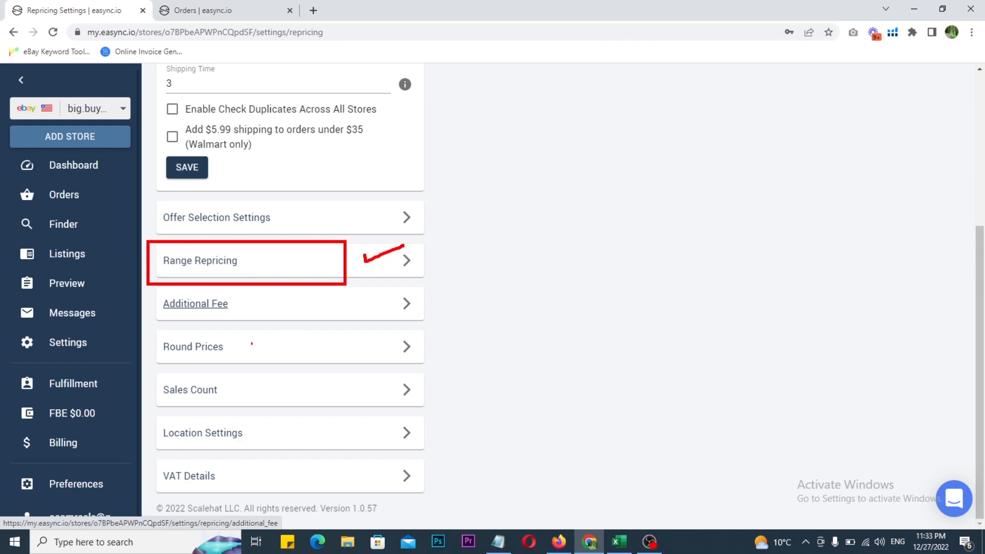
mouse_move(153, 273)
left_mouse_down()
mouse_move(154, 287)
mouse_move(367, 321)
mouse_move(382, 277)
mouse_move(154, 275)
left_mouse_up()
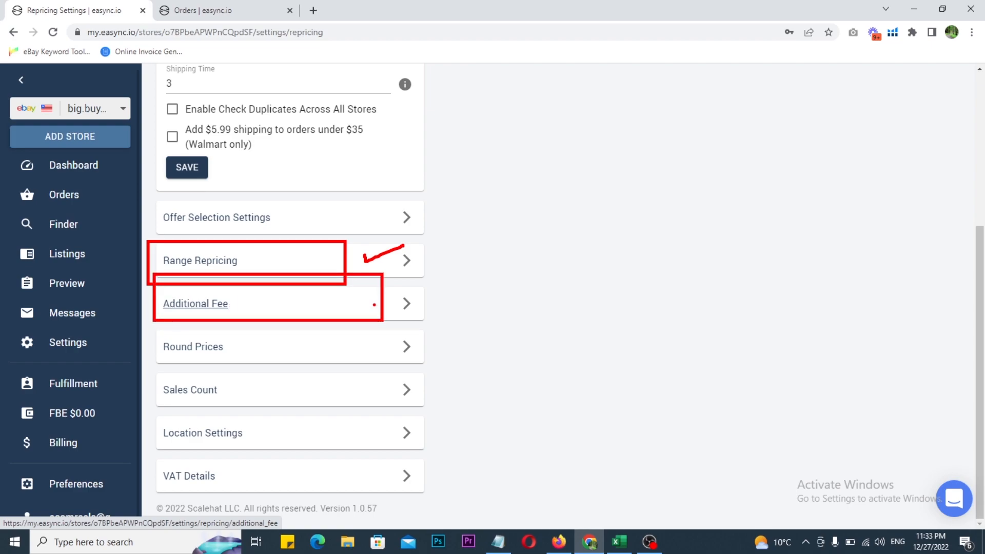
left_click_drag(374, 305, 472, 274)
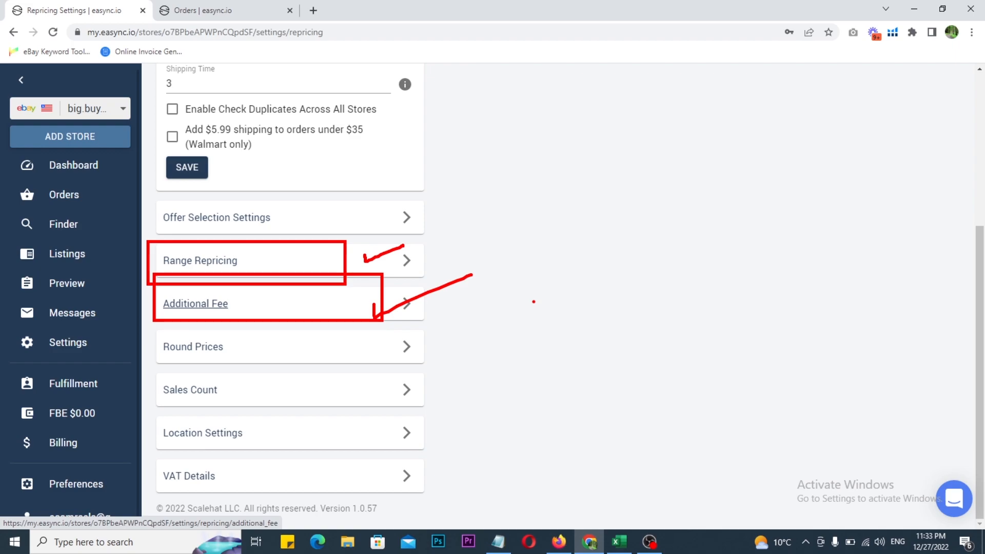
key("Escape")
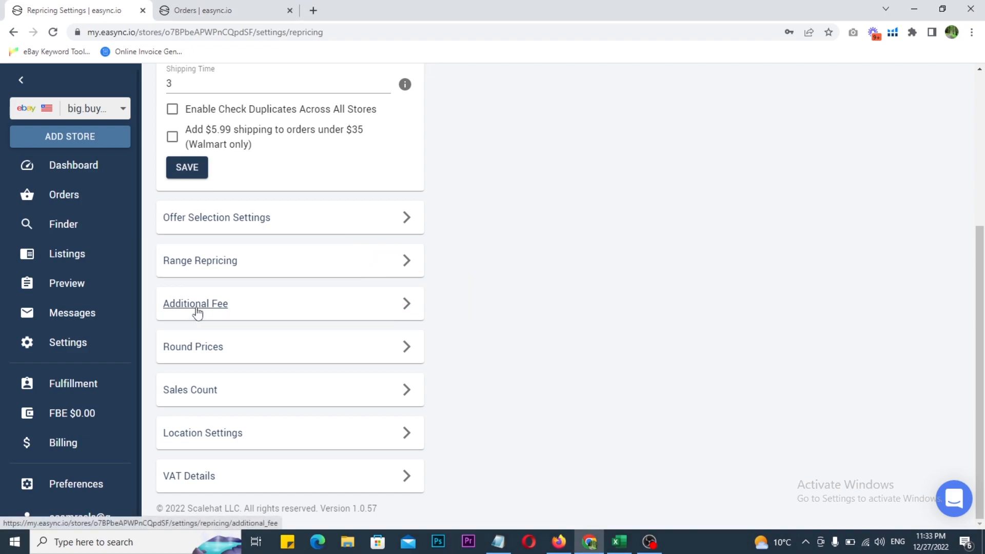
Open the Additional Fee settings of the repricing settings and set the Fixed Fee to $0.36
left_click(197, 308)
key("ctrl+2")
mouse_move(151, 132)
left_mouse_down()
mouse_move(326, 233)
mouse_move(464, 277)
left_mouse_up()
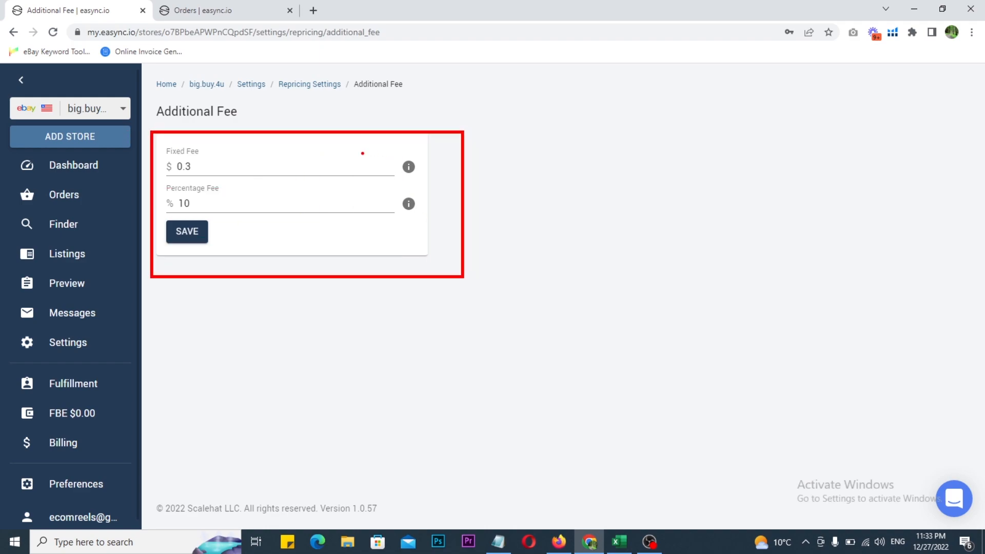
left_click_drag(337, 145, 380, 130)
left_click(202, 165)
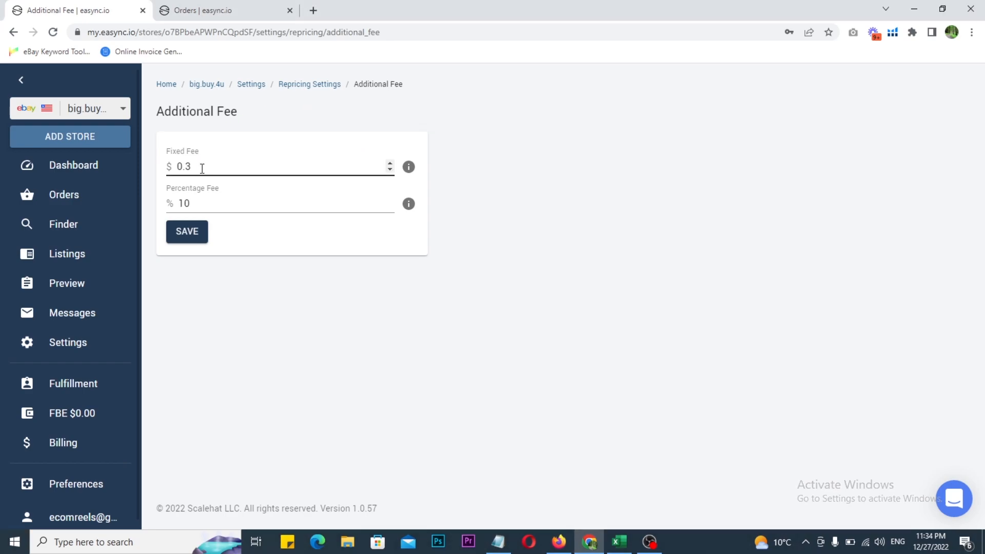
type("6")
left_click(530, 201)
Set the Percentage Fee to 15 % and save the additional fees
left_click(240, 203)
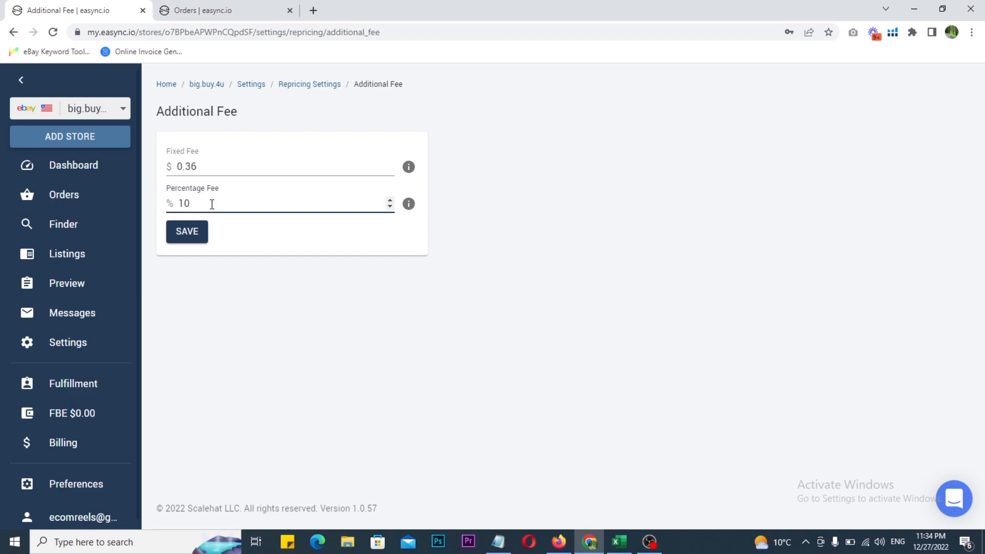
key("BackSpace")
type("15")
key("BackSpace")
type("5")
left_click(639, 268)
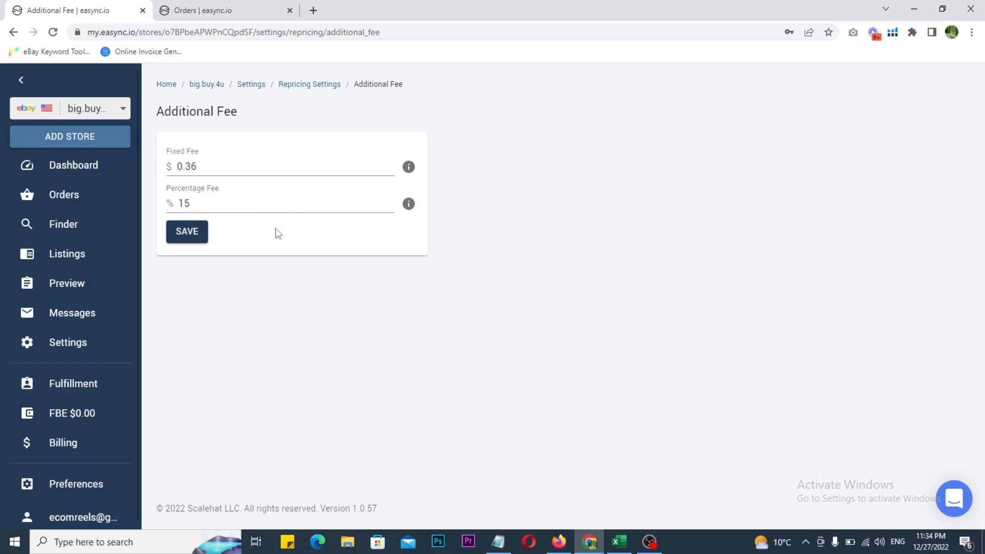
left_click(189, 240)
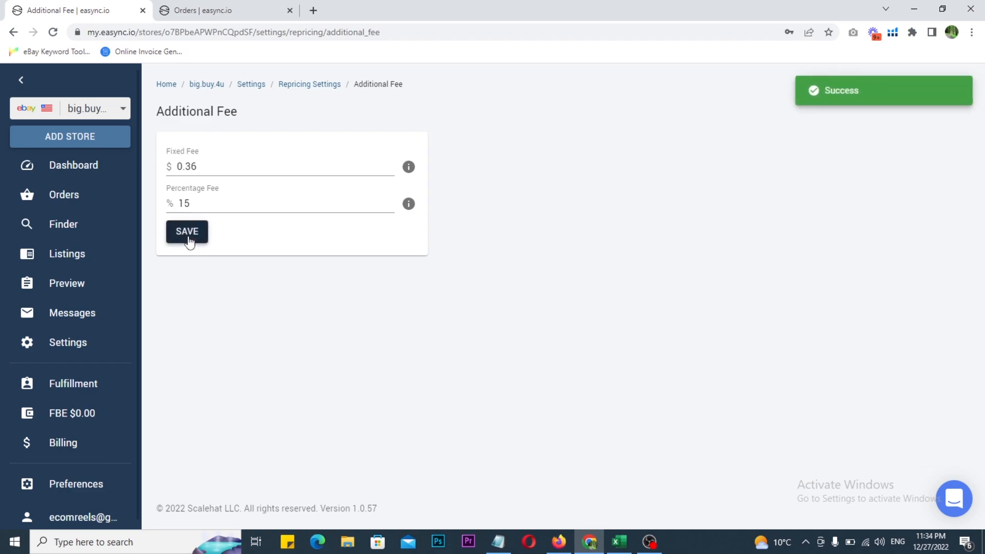
Return to the Repricing Settings and review the Round Prices entry
left_click(301, 85)
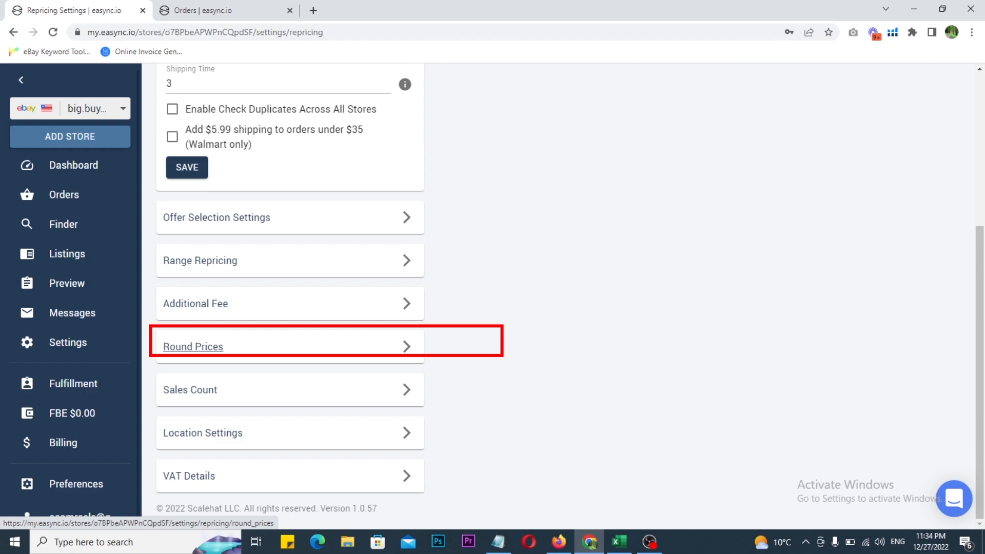
mouse_move(498, 344)
left_mouse_down()
mouse_move(500, 352)
mouse_move(543, 303)
left_mouse_up()
left_click_drag(626, 169, 635, 214)
mouse_move(659, 175)
left_mouse_down()
mouse_move(647, 188)
mouse_move(672, 173)
left_mouse_up()
left_click(739, 172)
mouse_move(742, 156)
left_mouse_down()
mouse_move(751, 145)
mouse_move(767, 168)
left_mouse_up()
mouse_move(806, 126)
left_mouse_down()
mouse_move(797, 143)
mouse_move(817, 160)
left_mouse_up()
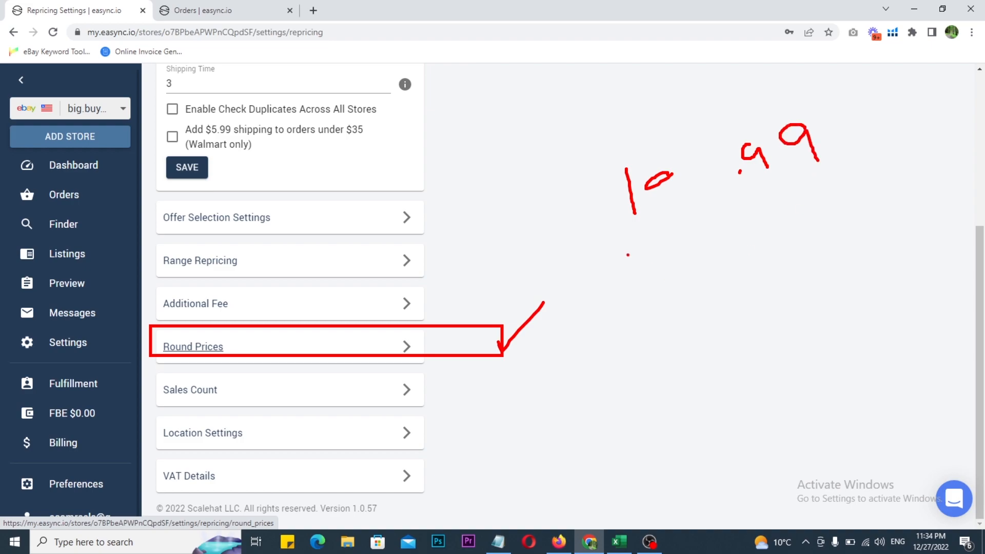
left_click_drag(690, 275, 703, 310)
left_click(737, 284)
mouse_move(785, 266)
left_mouse_down()
mouse_move(761, 279)
mouse_move(860, 247)
left_mouse_up()
mouse_move(705, 273)
left_mouse_down()
mouse_move(713, 291)
mouse_move(725, 271)
left_mouse_up()
mouse_move(785, 179)
left_mouse_down()
mouse_move(829, 85)
mouse_move(718, 190)
mouse_move(808, 188)
left_mouse_up()
key("Escape")
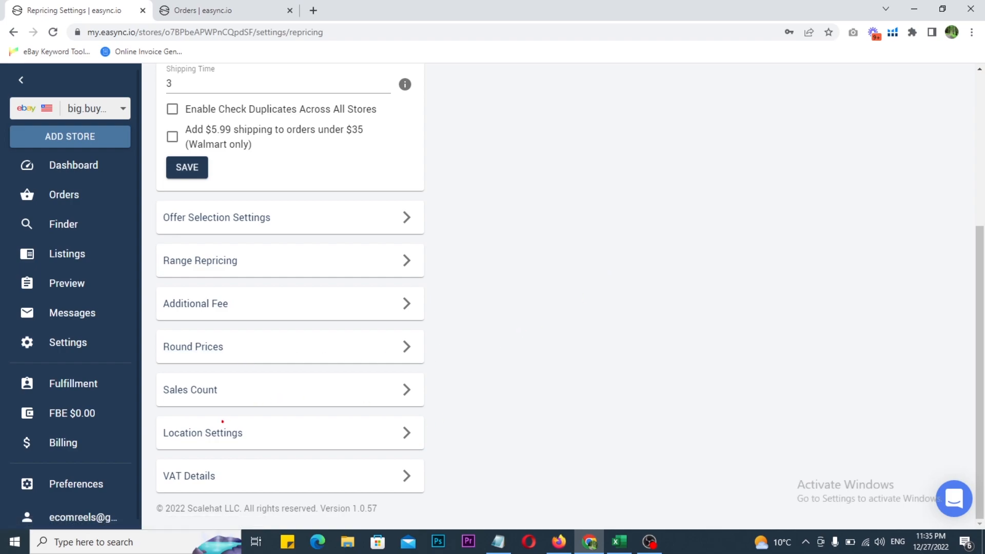
Open the Location Settings of the repricing settings
mouse_move(147, 413)
left_mouse_down()
mouse_move(330, 448)
mouse_move(440, 455)
left_mouse_up()
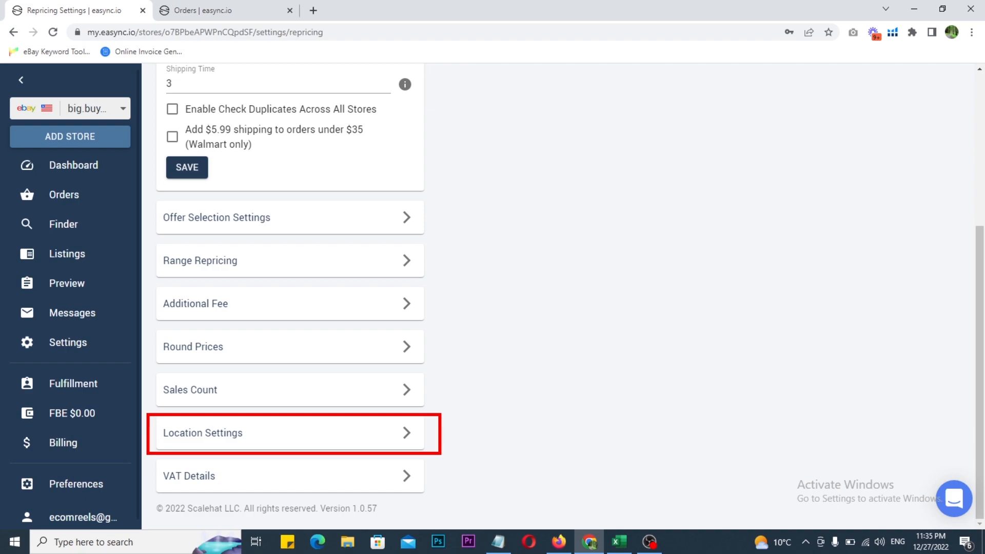
key("Escape")
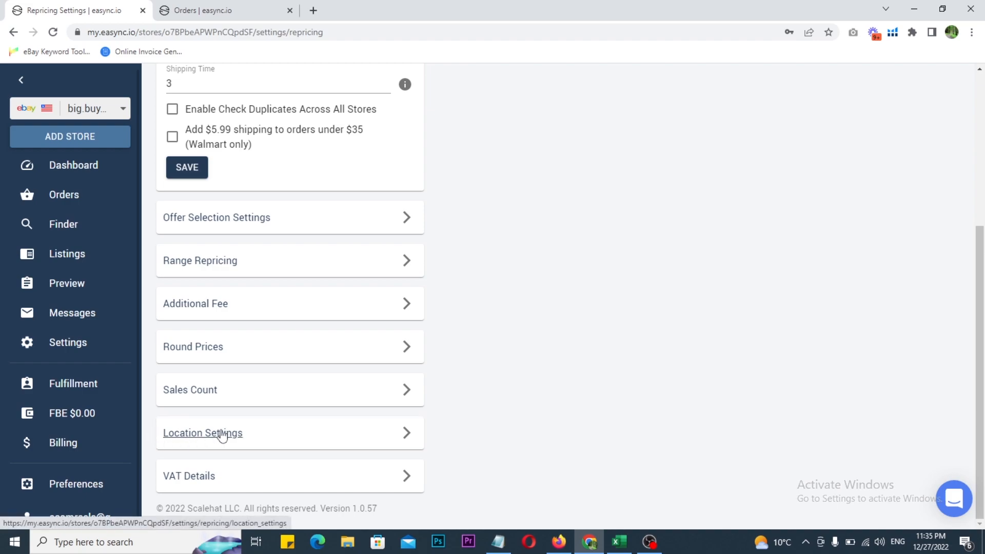
left_click(222, 435)
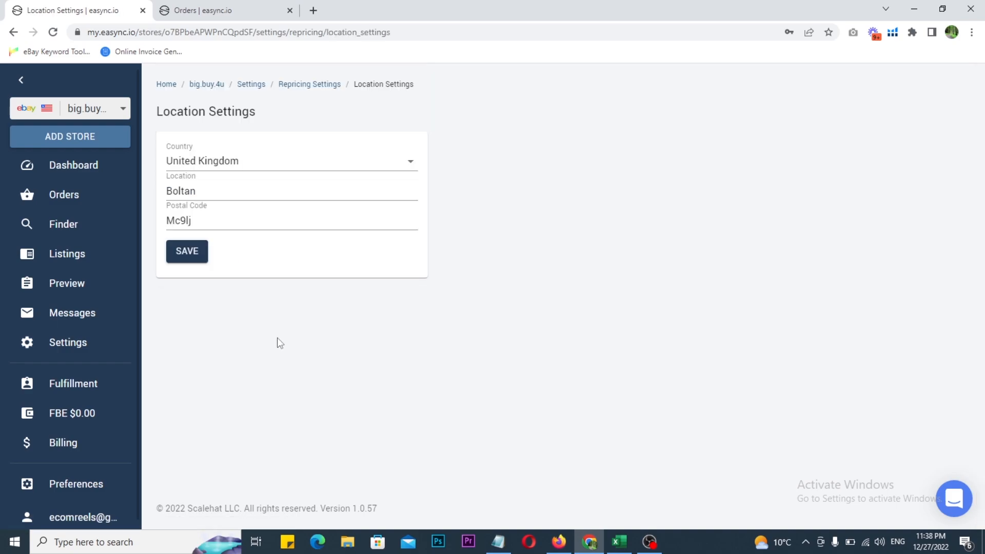
left_click_drag(352, 72, 423, 97)
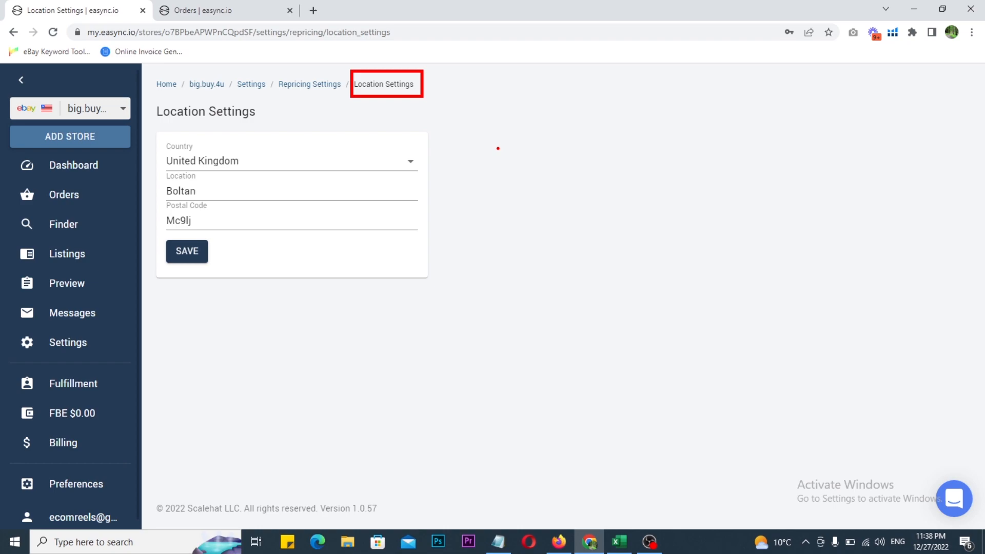
mouse_move(502, 154)
left_mouse_down()
mouse_move(505, 186)
mouse_move(528, 139)
mouse_move(553, 183)
left_mouse_up()
left_click_drag(502, 165, 539, 164)
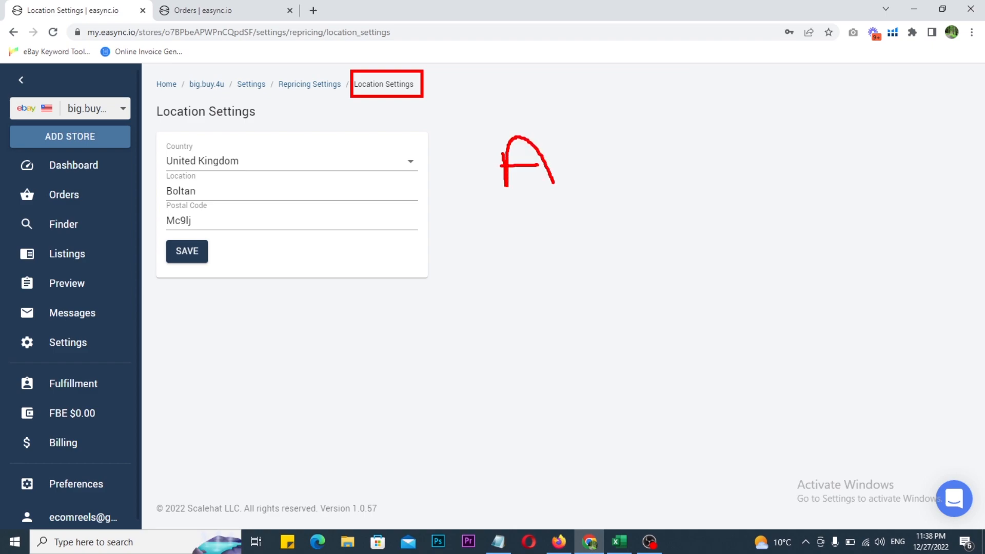
mouse_move(500, 380)
left_mouse_down()
mouse_move(510, 409)
mouse_move(531, 359)
mouse_move(553, 385)
mouse_move(521, 407)
left_mouse_up()
mouse_move(841, 234)
left_mouse_down()
mouse_move(848, 258)
mouse_move(864, 225)
mouse_move(873, 260)
left_mouse_up()
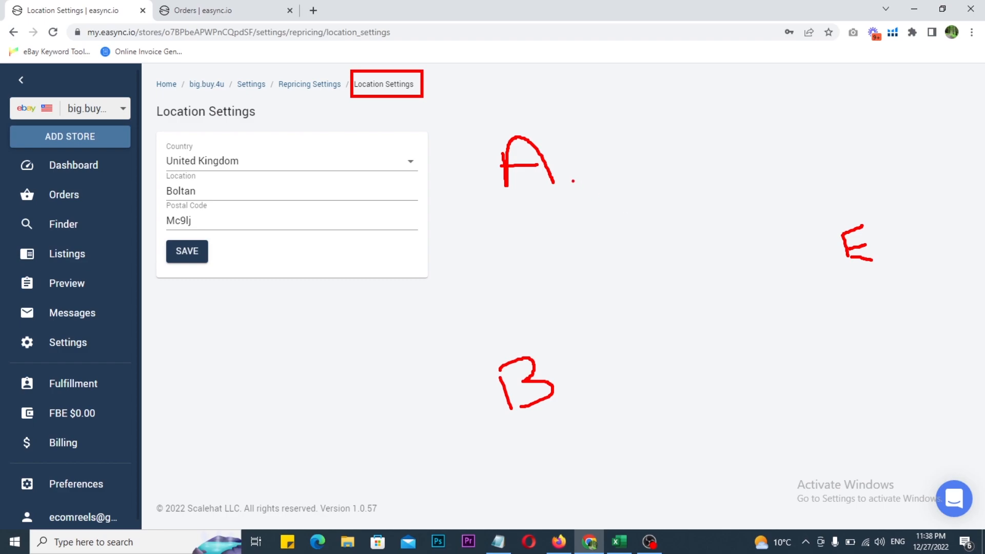
mouse_move(521, 136)
left_mouse_down()
mouse_move(539, 107)
mouse_move(695, 122)
mouse_move(820, 210)
mouse_move(841, 213)
mouse_move(830, 229)
left_mouse_up()
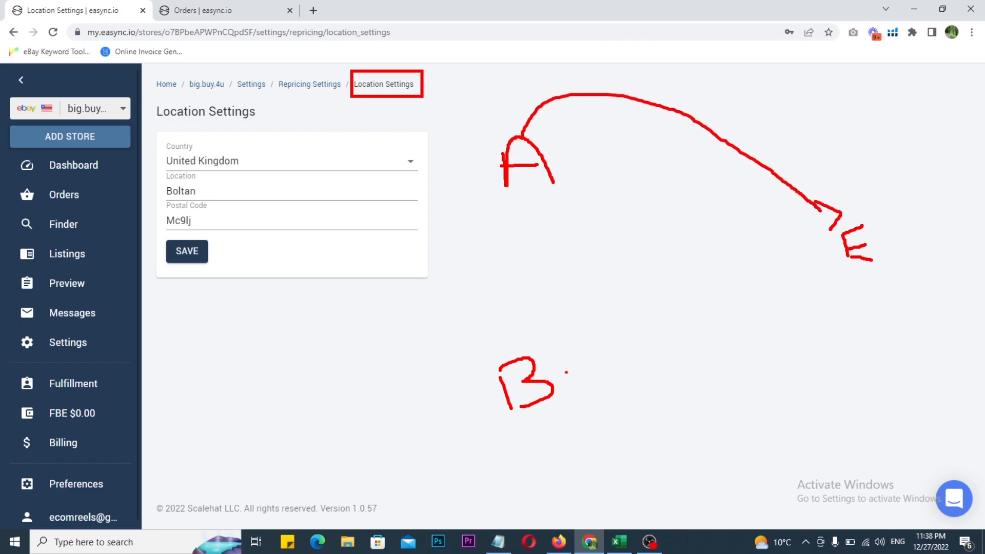
mouse_move(553, 398)
left_mouse_down()
mouse_move(704, 375)
mouse_move(806, 304)
mouse_move(842, 261)
mouse_move(842, 275)
left_mouse_up()
mouse_move(635, 422)
left_mouse_down()
mouse_move(636, 440)
mouse_move(666, 410)
mouse_move(627, 444)
left_mouse_up()
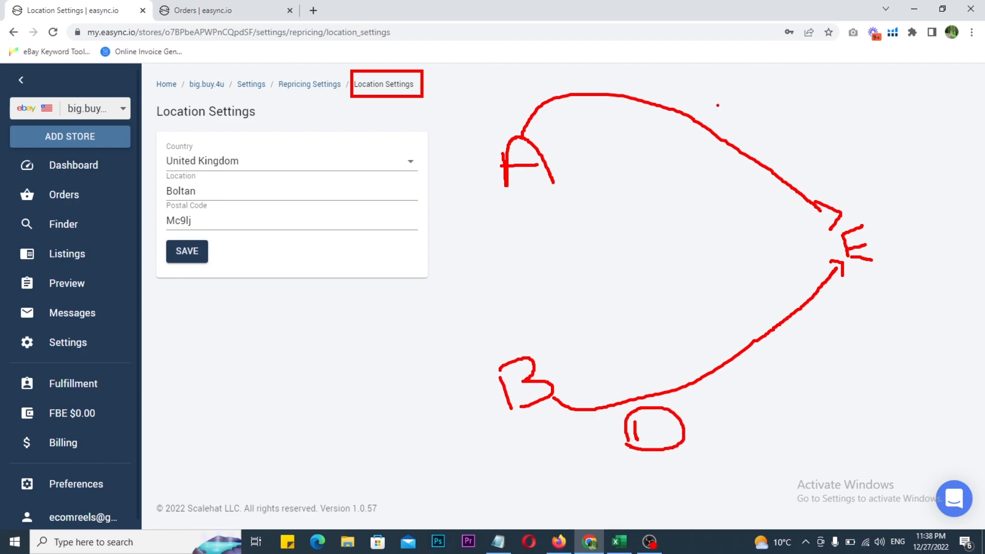
mouse_move(701, 84)
left_mouse_down()
mouse_move(702, 95)
mouse_move(682, 83)
mouse_move(721, 67)
mouse_move(730, 95)
mouse_move(688, 99)
mouse_move(682, 88)
left_mouse_up()
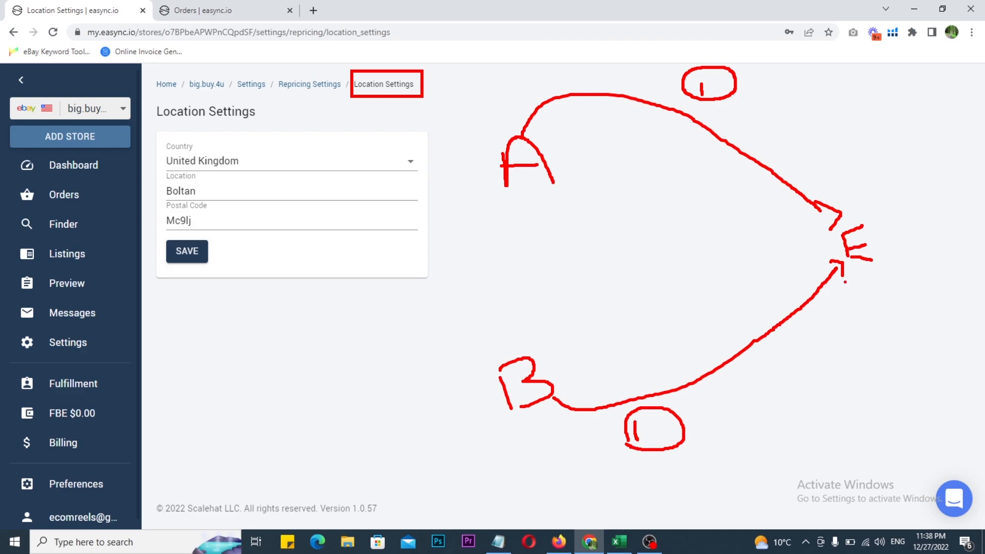
mouse_move(873, 269)
left_mouse_down()
mouse_move(910, 367)
mouse_move(928, 373)
left_mouse_up()
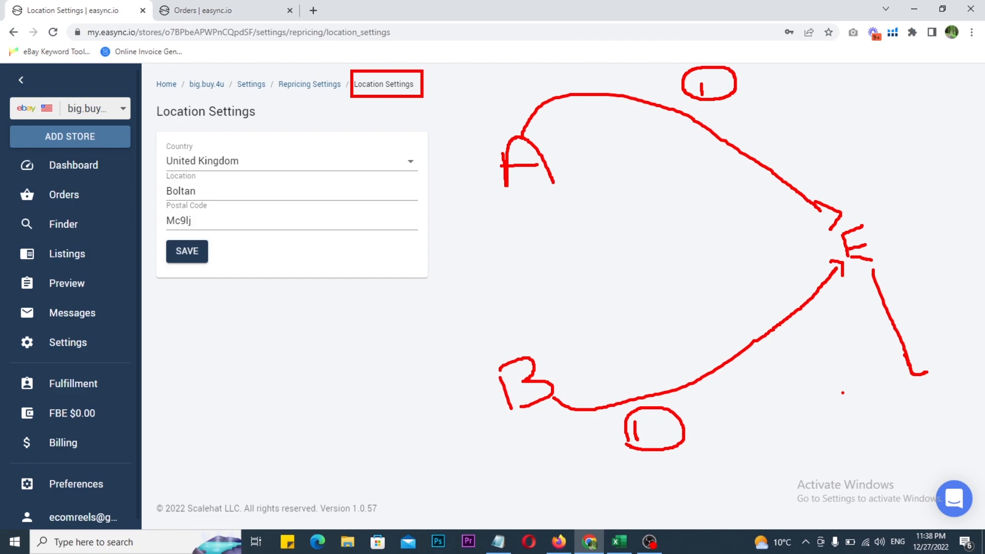
mouse_move(842, 393)
left_mouse_down()
mouse_move(746, 434)
mouse_move(716, 428)
mouse_move(725, 445)
left_mouse_up()
mouse_move(868, 201)
left_mouse_down()
mouse_move(765, 124)
mouse_move(778, 141)
left_mouse_up()
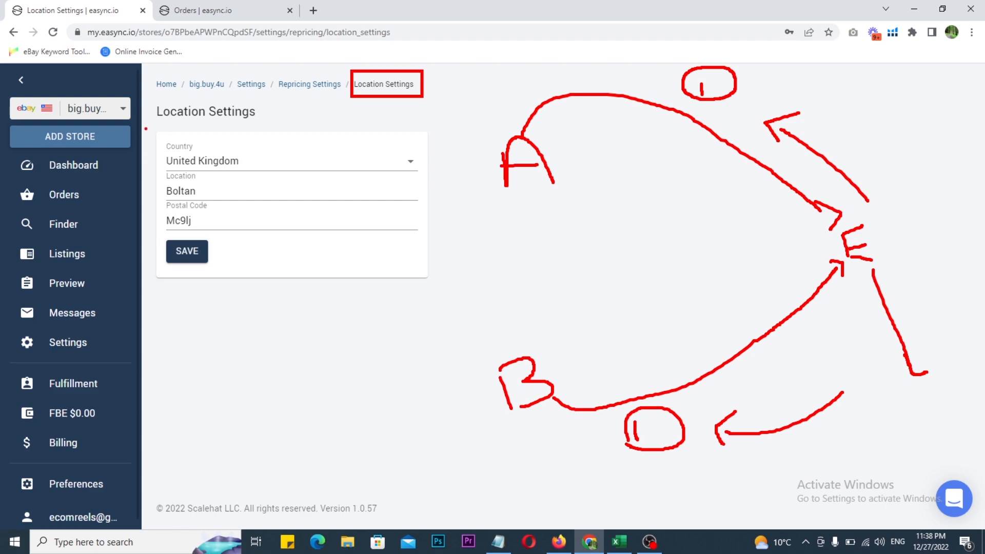
Review the Country, Location and Postal Code fields in the Location Settings
mouse_move(147, 122)
left_mouse_down()
mouse_move(334, 262)
mouse_move(430, 286)
left_mouse_up()
left_click_drag(303, 183, 362, 173)
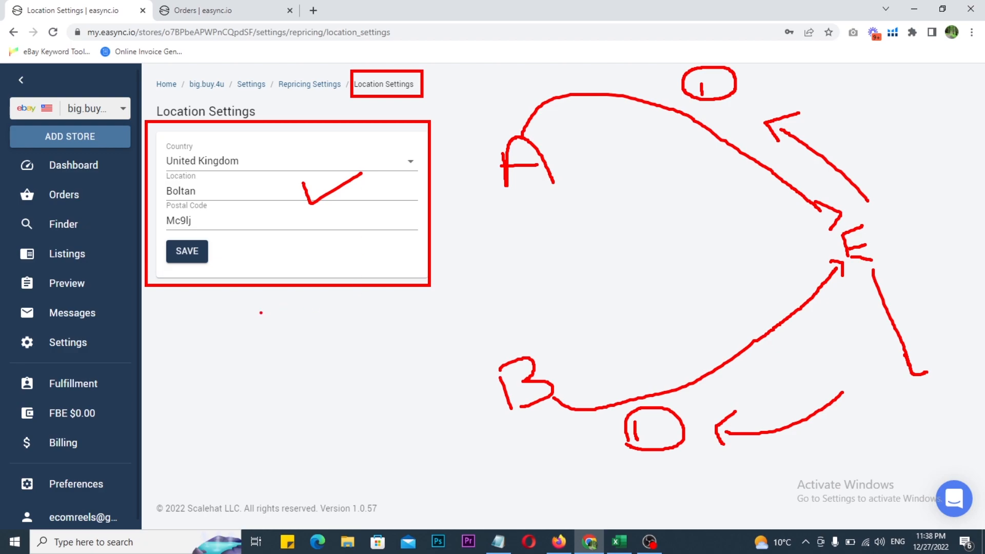
mouse_move(216, 403)
left_mouse_down()
mouse_move(215, 376)
mouse_move(301, 376)
mouse_move(388, 402)
mouse_move(211, 402)
left_mouse_up()
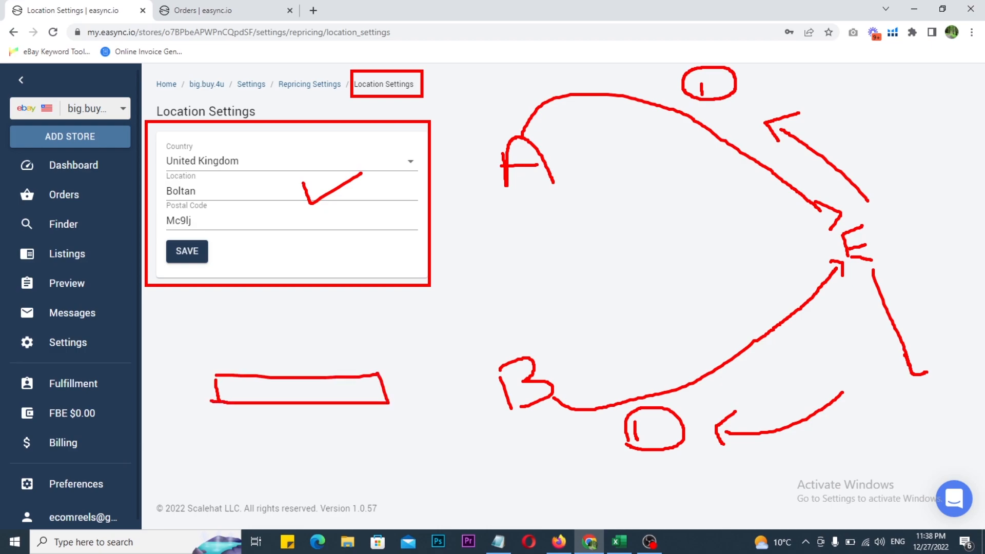
mouse_move(268, 202)
left_mouse_down()
mouse_move(263, 333)
mouse_move(290, 326)
left_mouse_up()
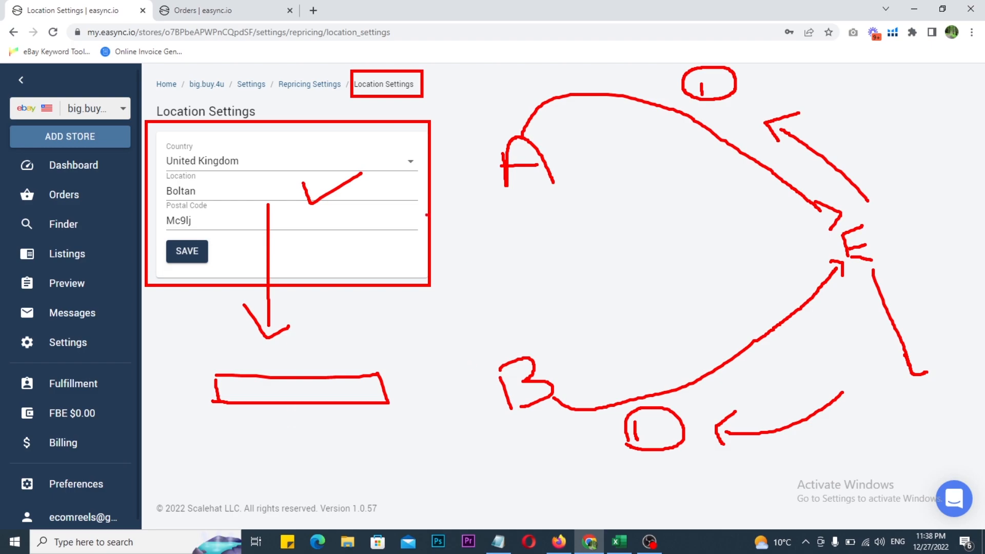
mouse_move(322, 225)
left_mouse_down()
mouse_move(445, 213)
mouse_move(504, 315)
mouse_move(464, 490)
mouse_move(280, 491)
mouse_move(266, 414)
mouse_move(288, 443)
left_mouse_up()
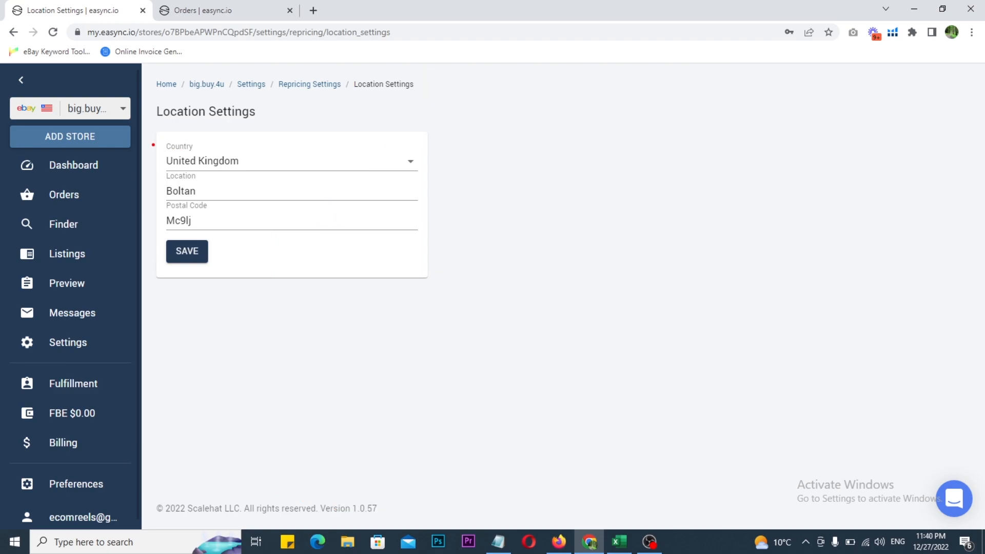
left_click_drag(144, 122, 440, 305)
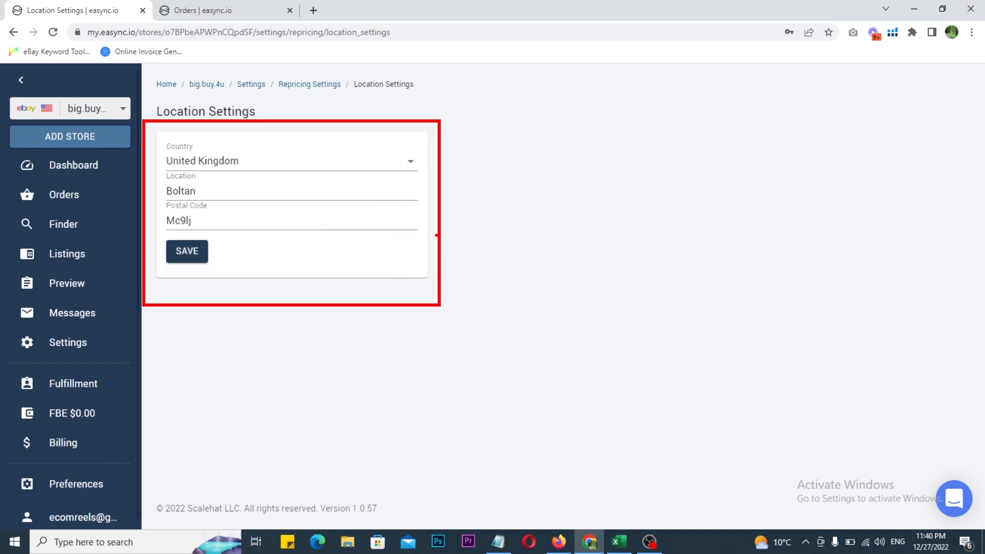
left_click_drag(437, 231, 640, 128)
left_click_drag(626, 117, 663, 132)
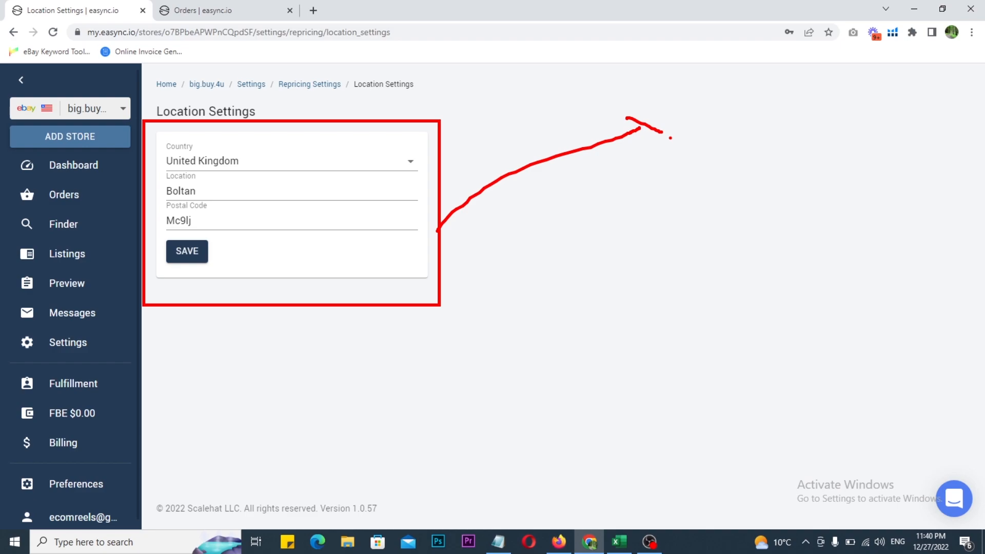
mouse_move(670, 137)
left_mouse_down()
mouse_move(819, 134)
mouse_move(827, 155)
mouse_move(672, 154)
mouse_move(672, 135)
left_mouse_up()
mouse_move(746, 151)
left_mouse_down()
mouse_move(749, 185)
mouse_move(664, 331)
mouse_move(403, 340)
mouse_move(338, 257)
mouse_move(384, 271)
left_mouse_up()
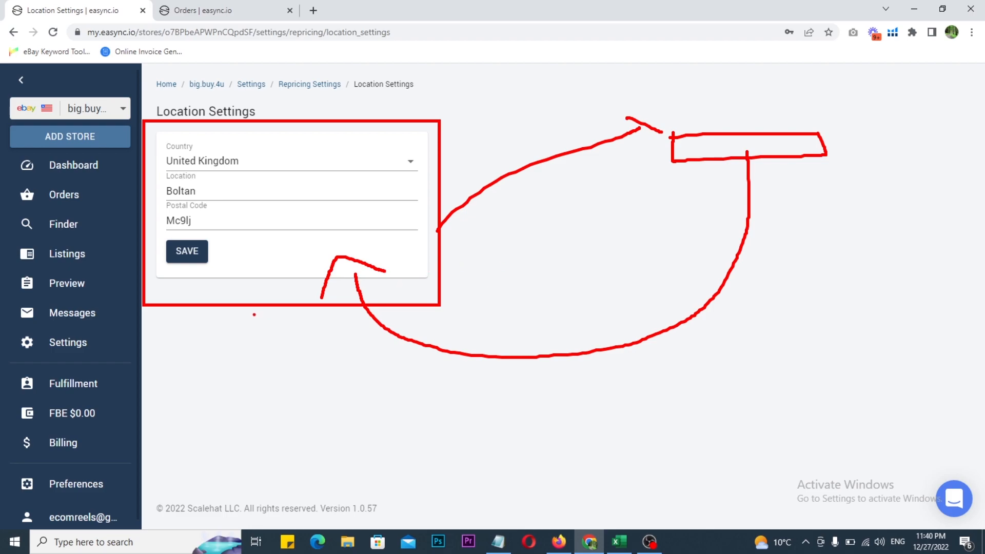
left_click_drag(149, 128, 435, 287)
left_click_drag(273, 196, 362, 170)
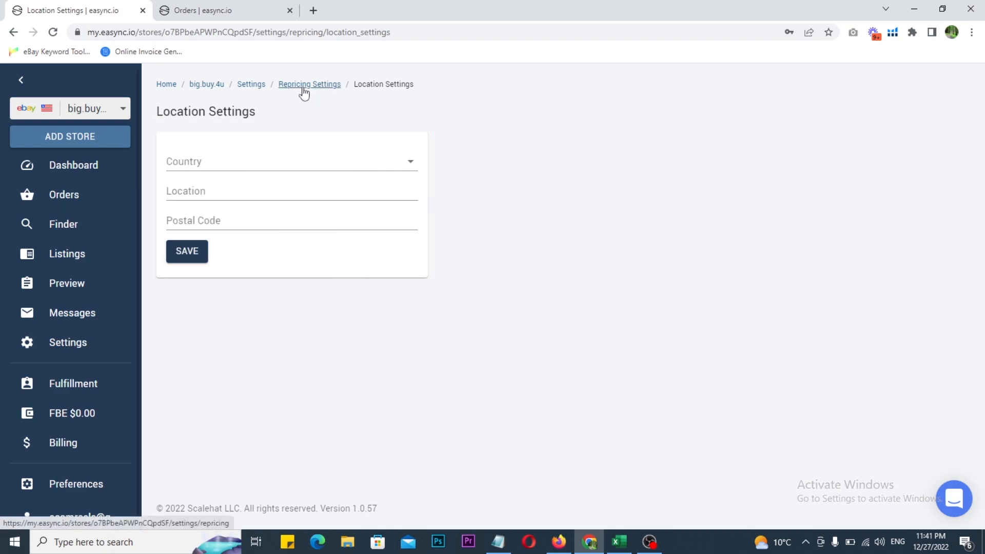
Leave the Location Settings, open the product Finder and choose amazon.com as its Source Market
left_click(304, 91)
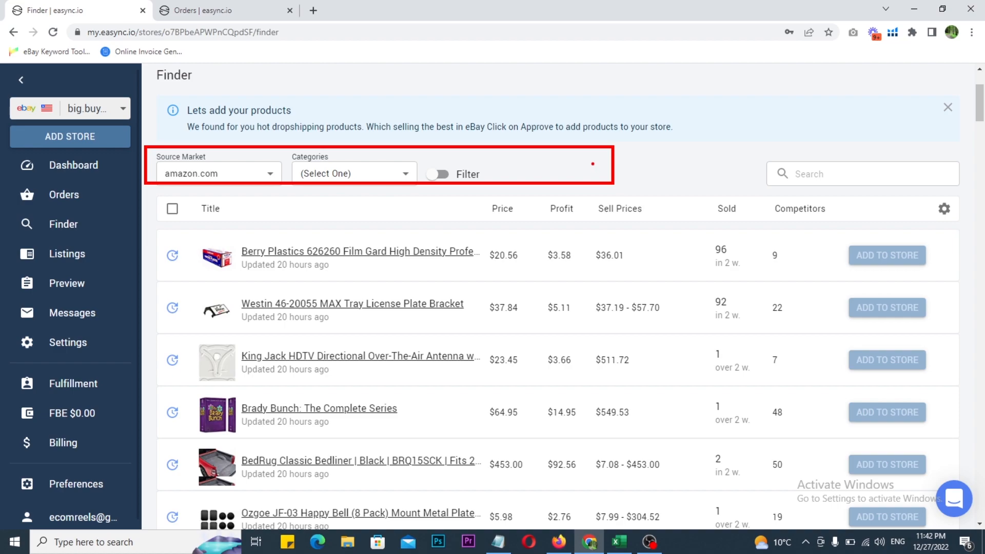
left_click(247, 177)
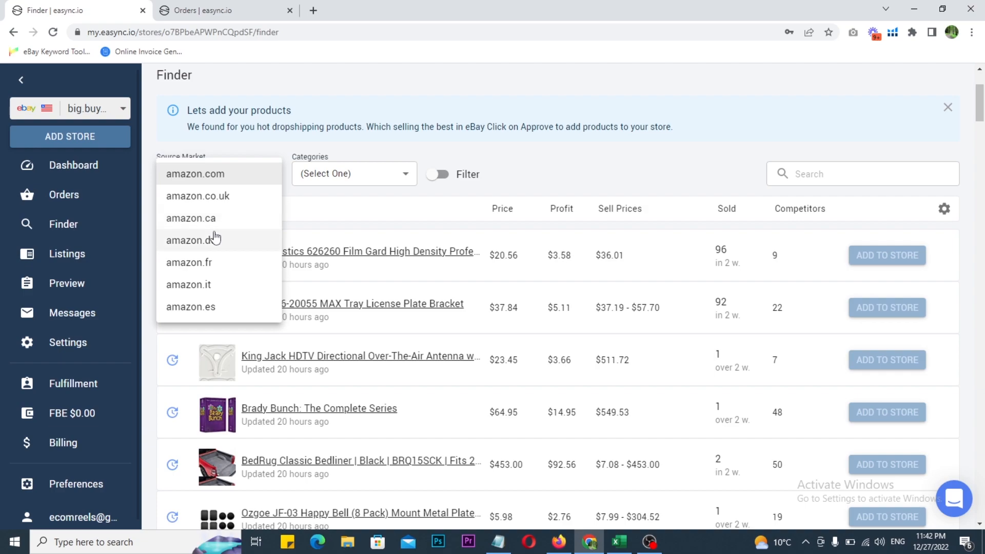
left_click(210, 180)
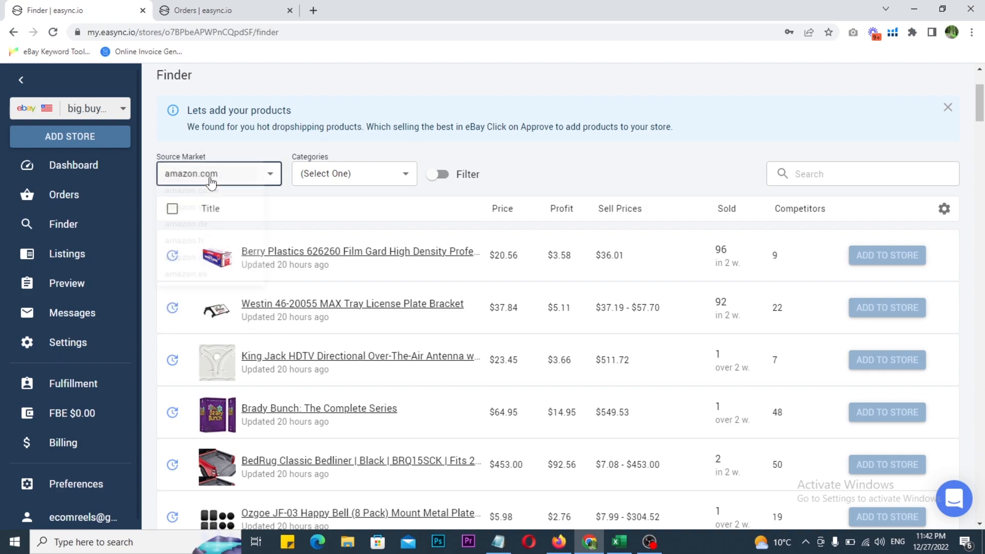
Restrict the Finder products to the Pet Supplies category and turn on the additional Filter options
left_click(378, 181)
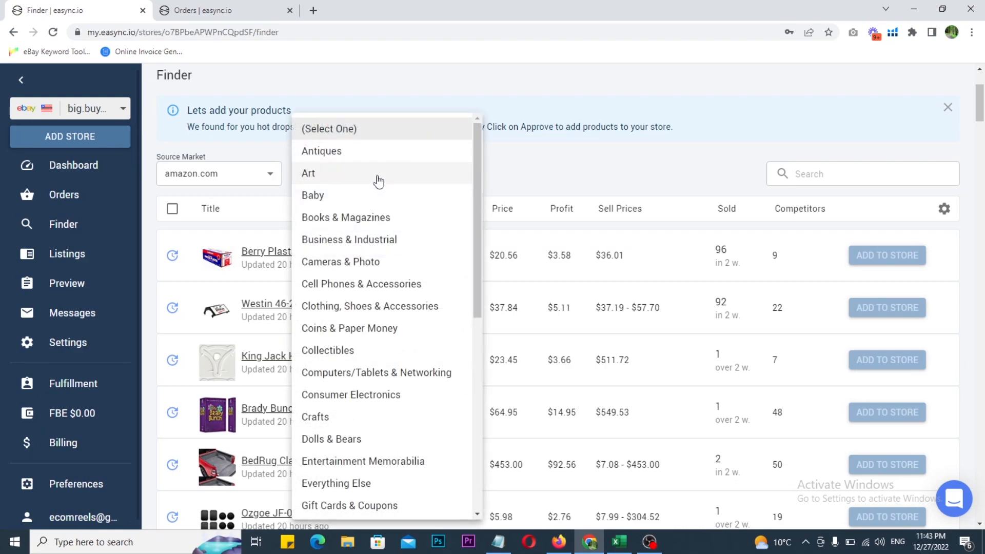
scroll(391, 305, "down", 5)
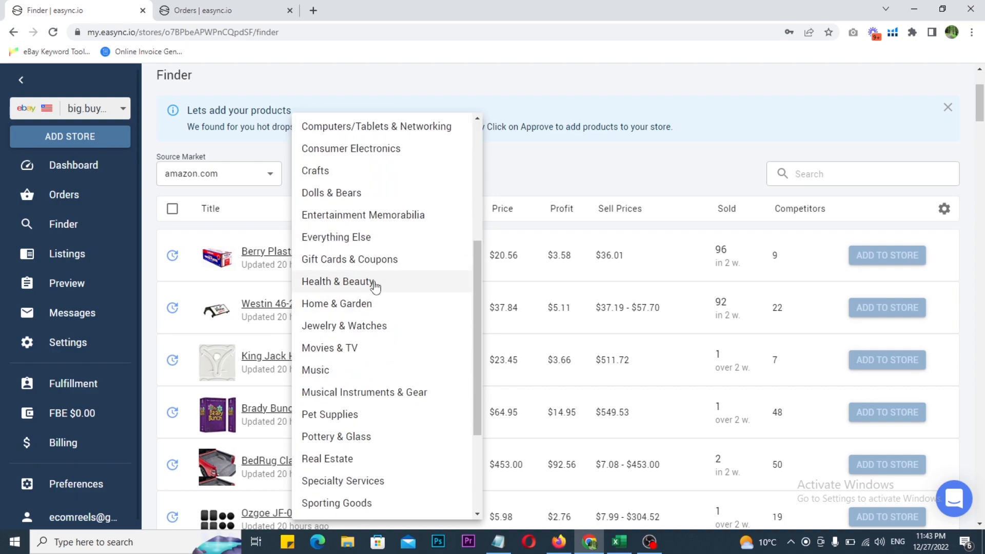
left_click(325, 416)
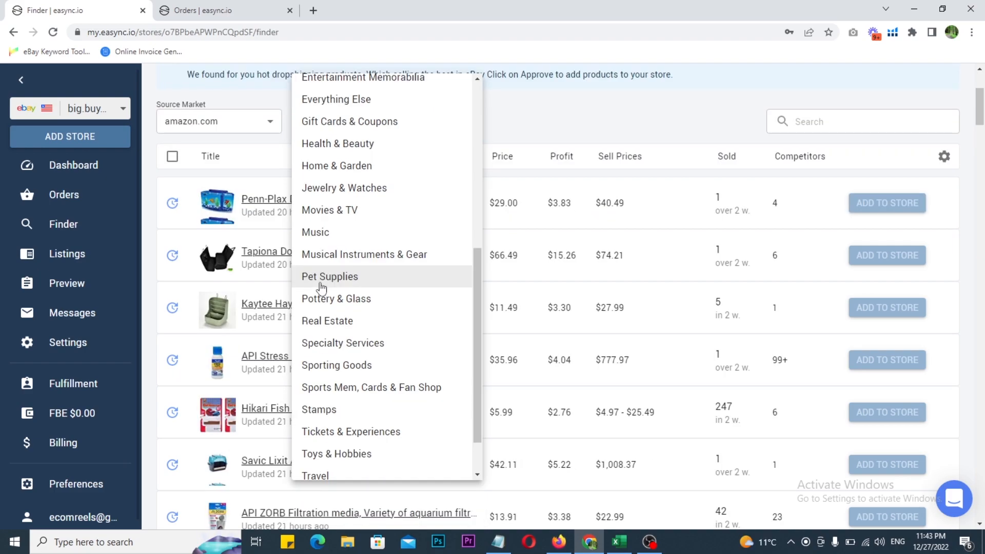
left_click(583, 117)
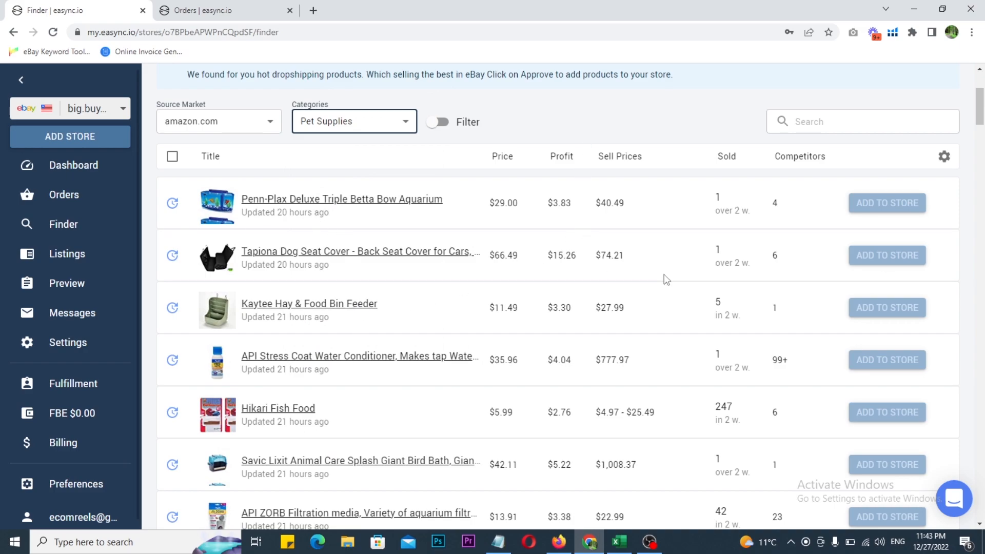
left_click(431, 130)
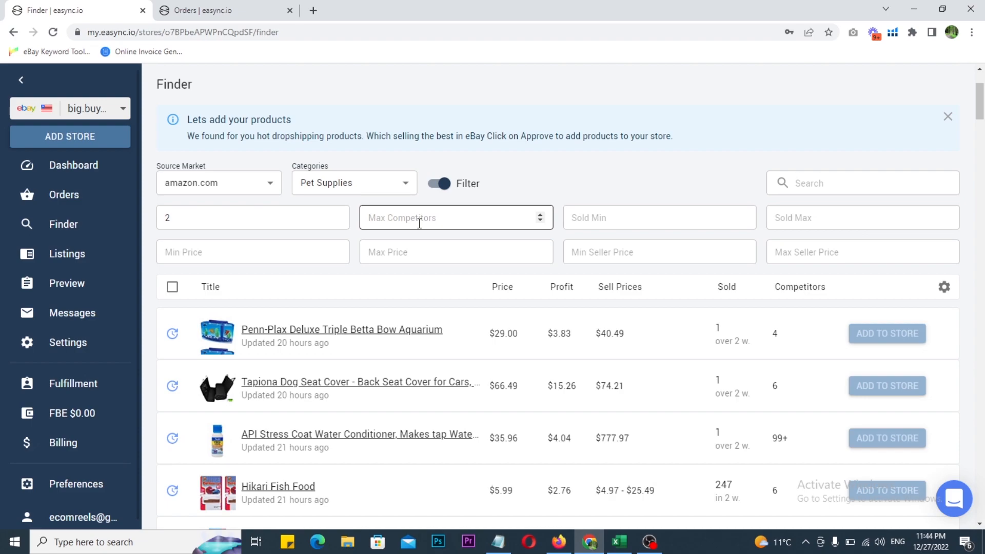
Set the Finder's minimum sold filter to 2
left_click(606, 223)
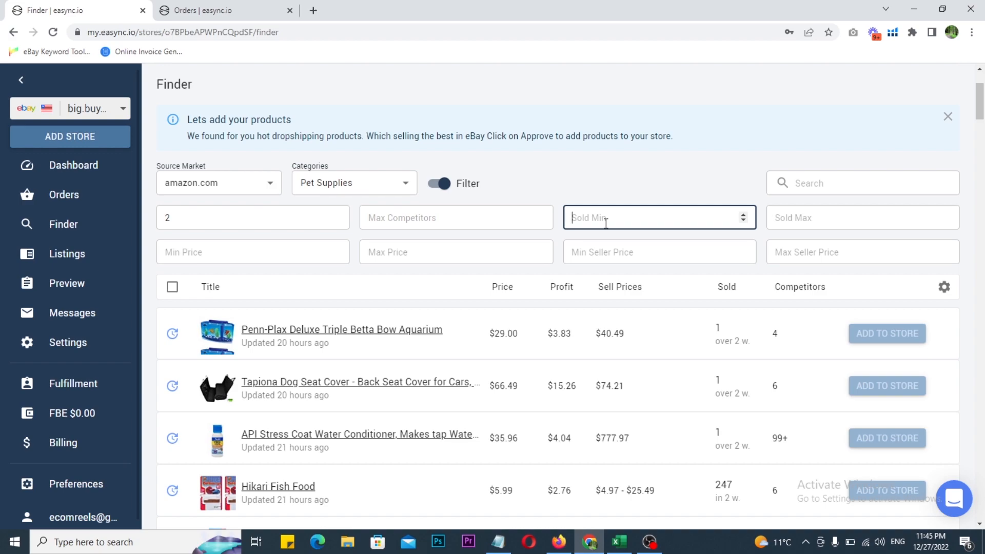
type("2")
scroll(606, 223, "down", 1)
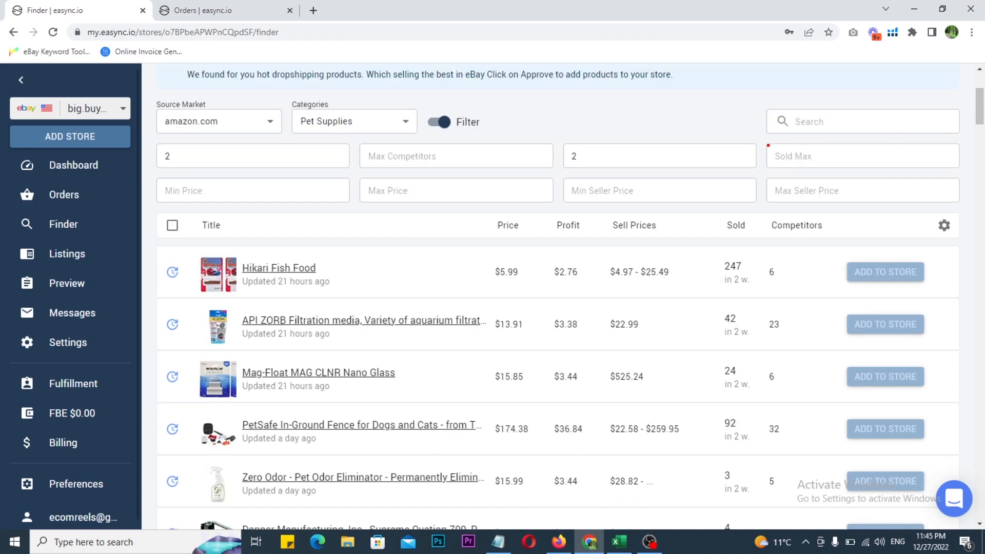
left_click_drag(854, 153, 898, 138)
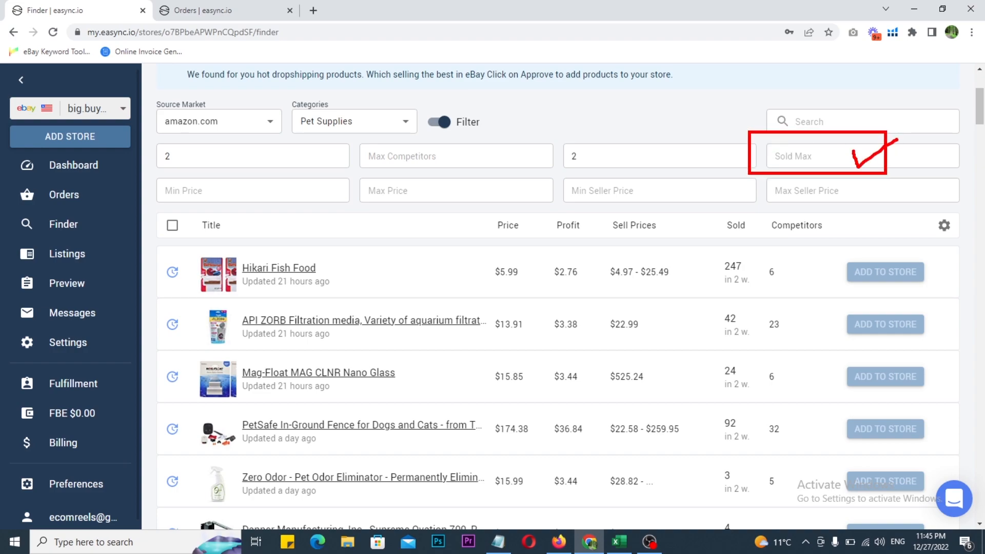
key("Escape")
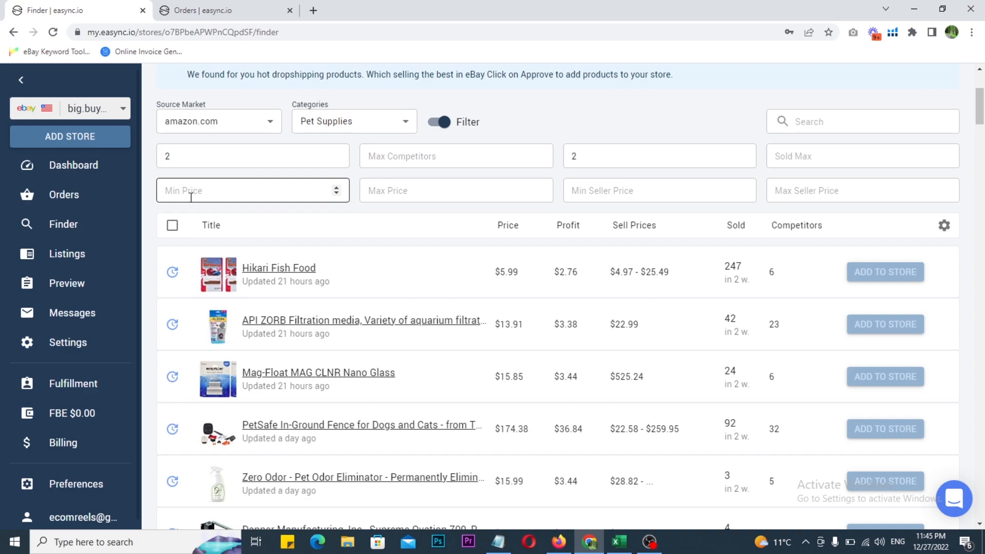
Examine the minimum and maximum Price and Seller Price filters alongside the Price and Sell Prices columns
left_click_drag(472, 212, 517, 241)
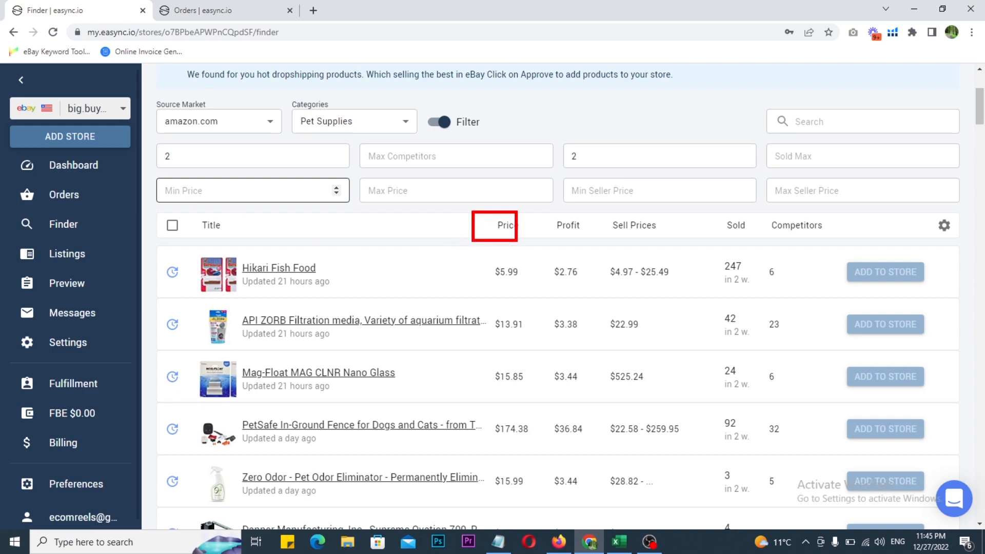
left_click_drag(353, 174, 410, 212)
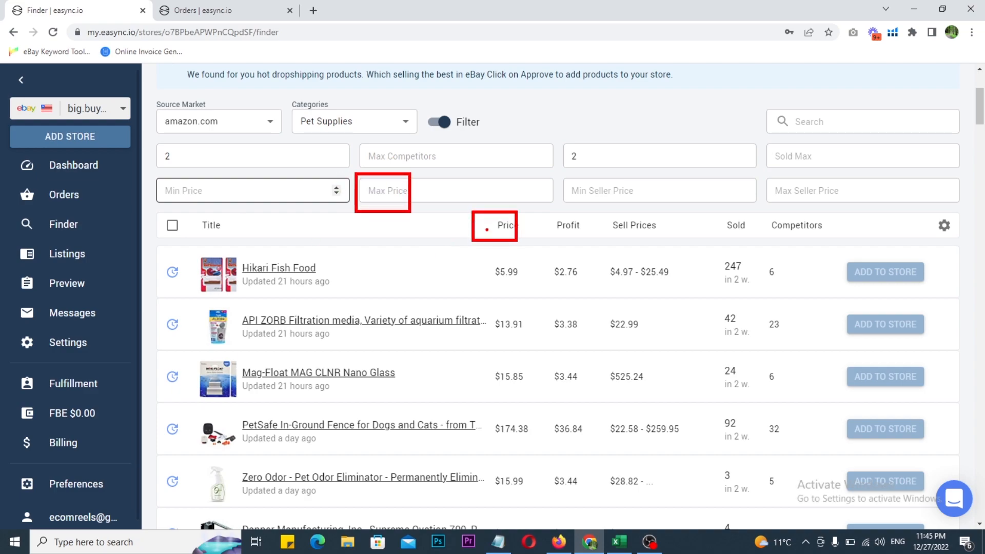
key("Escape")
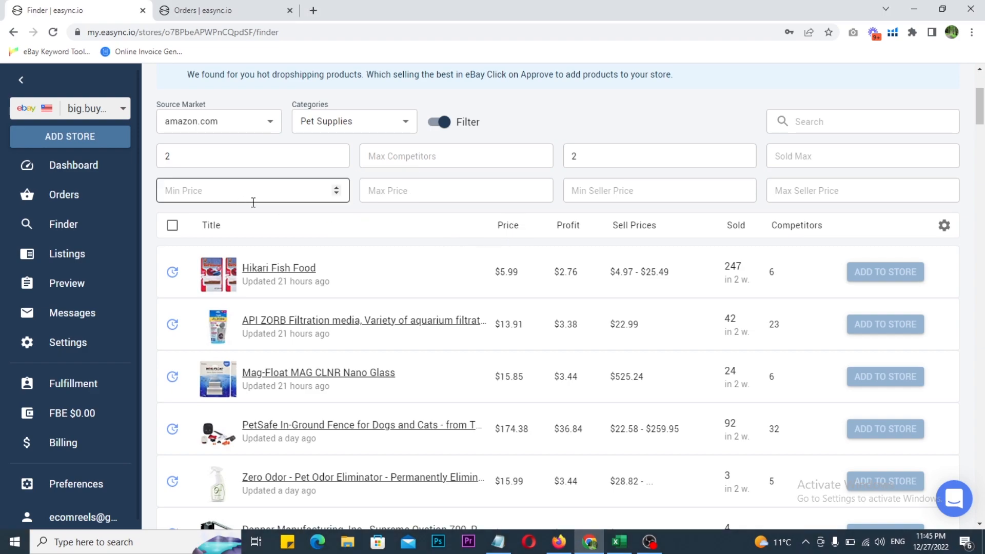
left_click_drag(557, 174, 959, 209)
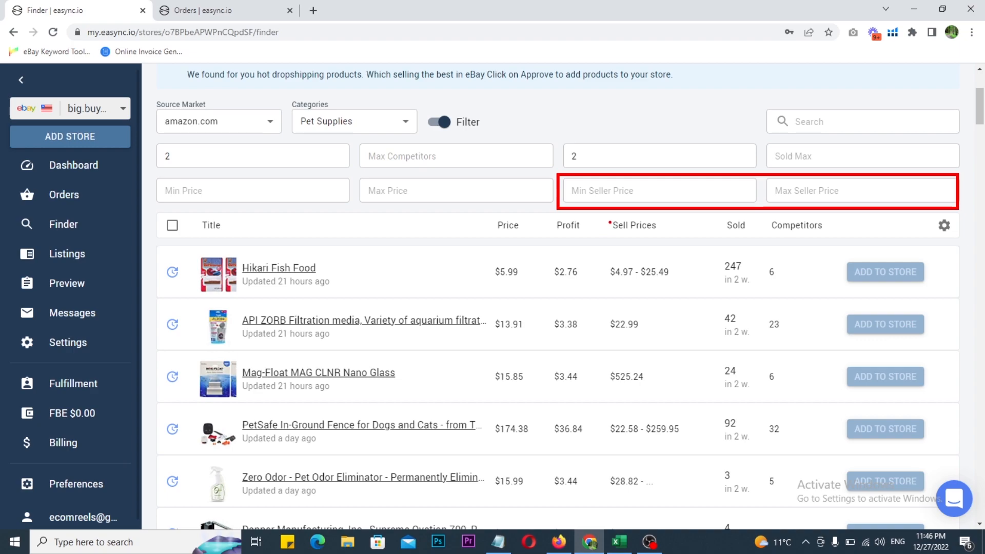
mouse_move(607, 213)
left_mouse_down()
mouse_move(674, 300)
mouse_move(680, 330)
left_mouse_up()
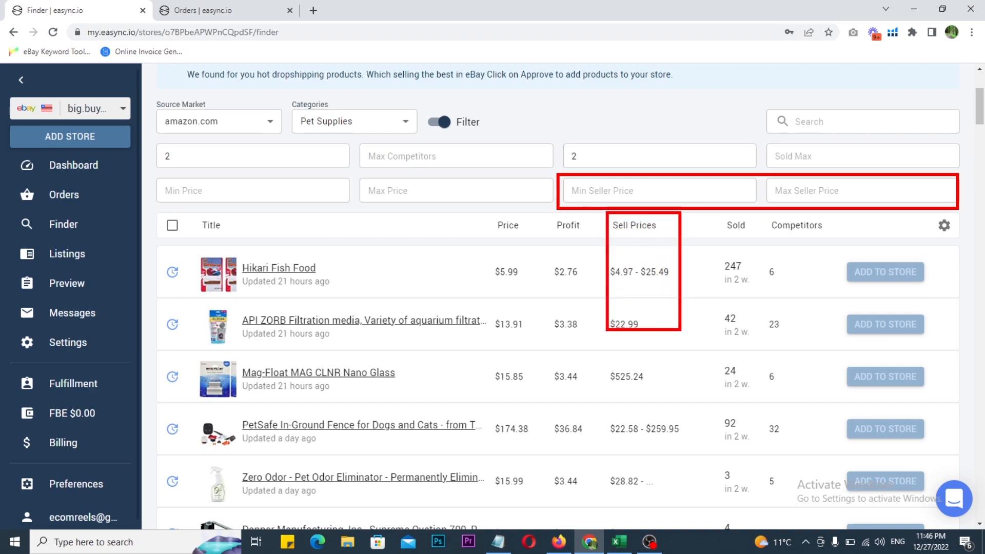
key("Escape")
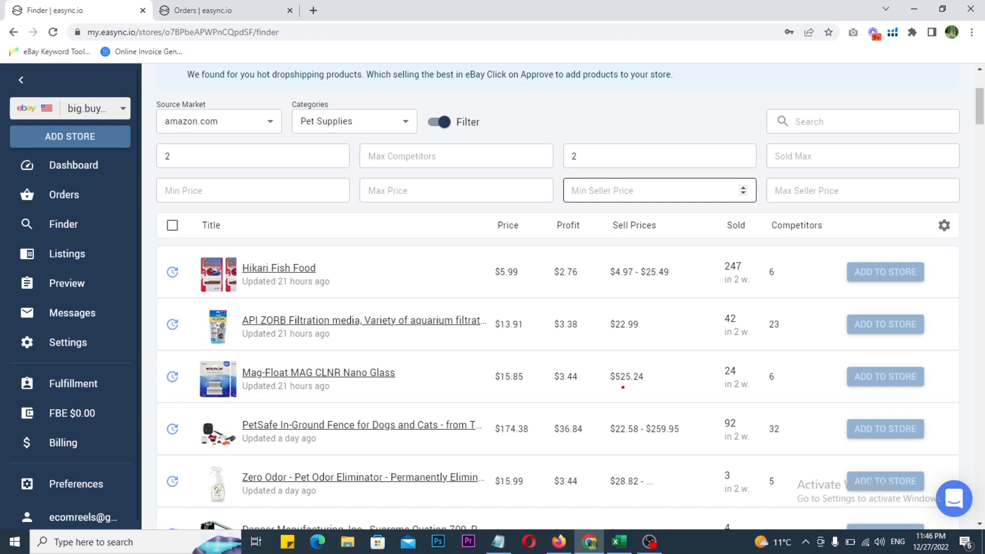
mouse_move(590, 356)
left_mouse_down()
mouse_move(665, 395)
mouse_move(685, 358)
left_mouse_up()
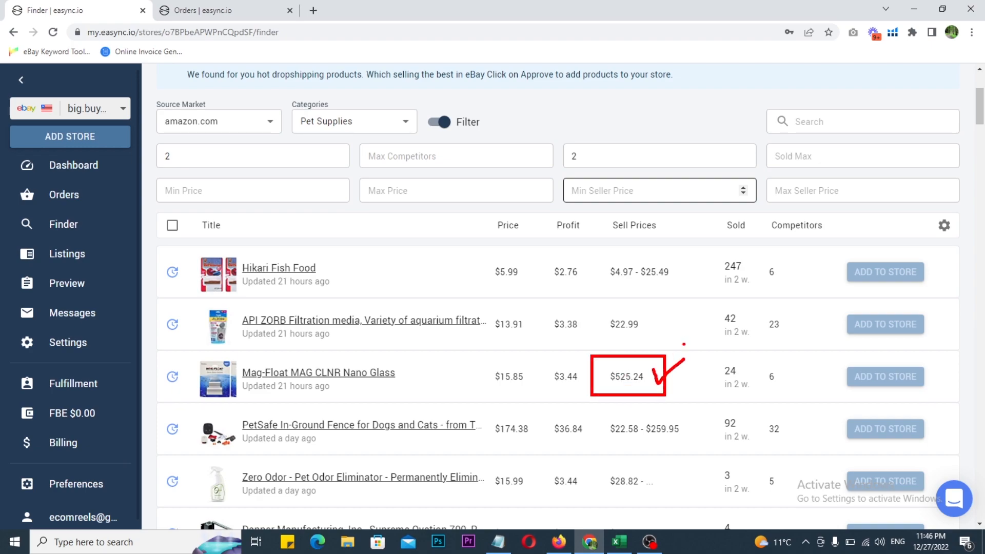
key("Escape")
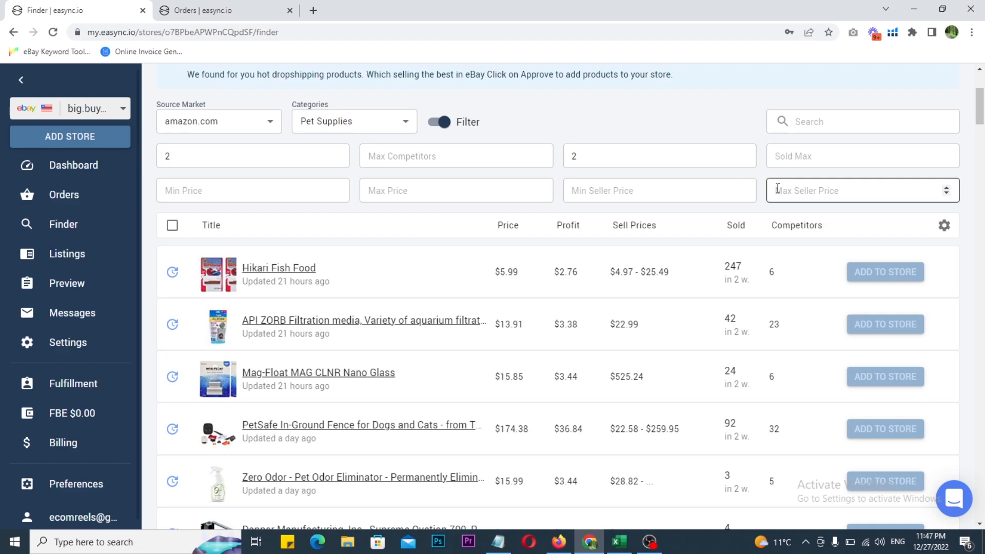
Restrict the Finder results to seller prices from 10.99 to 80.99
left_click(606, 190)
type("10.99")
key("Tab")
type("80.99")
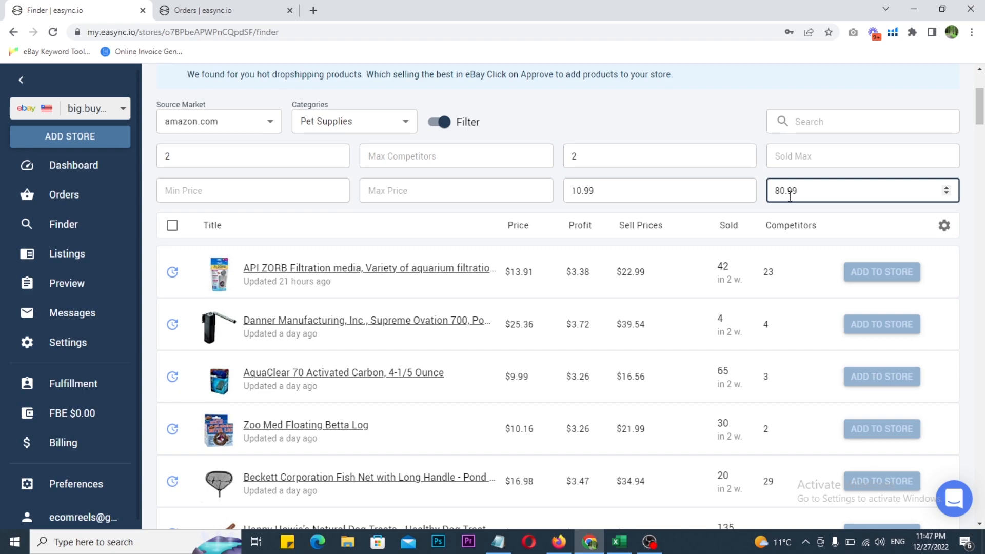
Examine the price, profit, sell price, sold count and competitors of the API ZORB Filtration media product
scroll(829, 247, "down", 1)
mouse_move(480, 147)
left_mouse_down()
mouse_move(682, 239)
mouse_move(818, 260)
mouse_move(842, 244)
left_mouse_up()
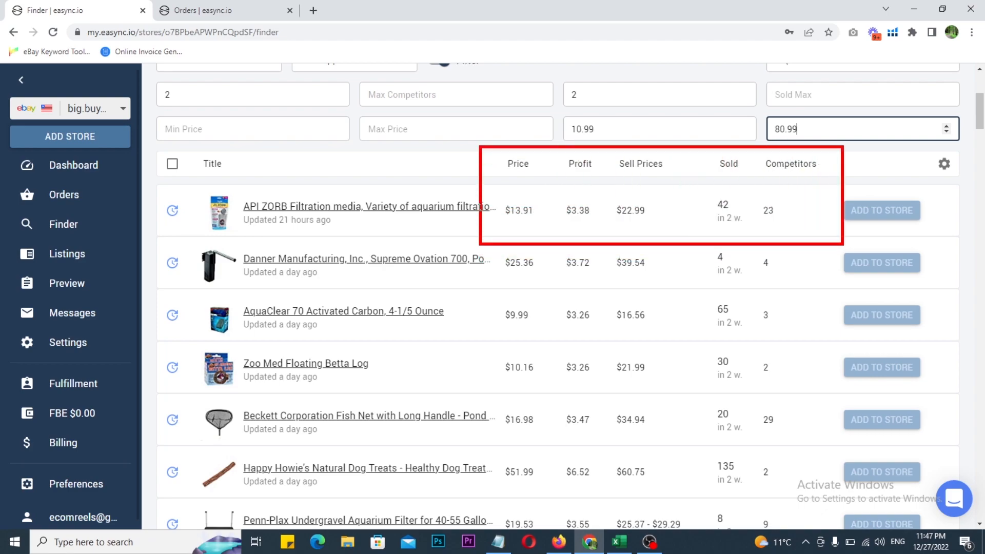
left_click_drag(757, 191, 798, 232)
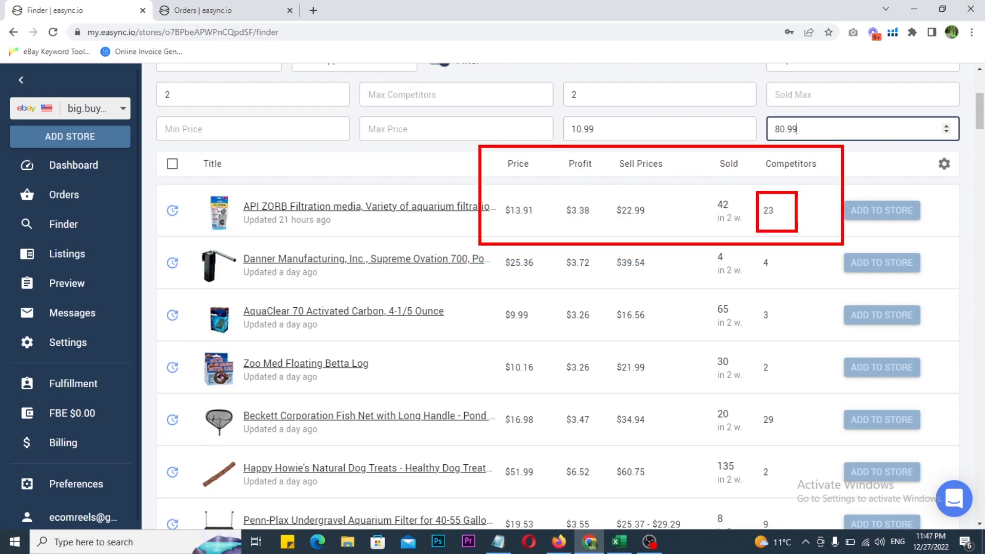
left_click_drag(196, 184, 317, 236)
left_click_drag(694, 185, 752, 233)
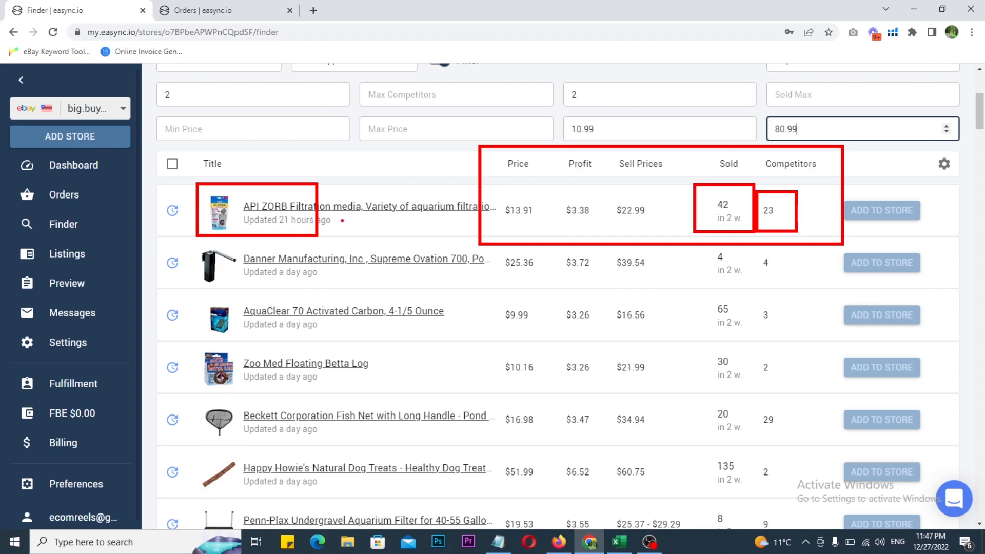
mouse_move(349, 176)
left_mouse_down()
mouse_move(355, 185)
mouse_move(390, 170)
left_mouse_up()
left_click_drag(604, 181, 679, 229)
left_click_drag(550, 189, 604, 228)
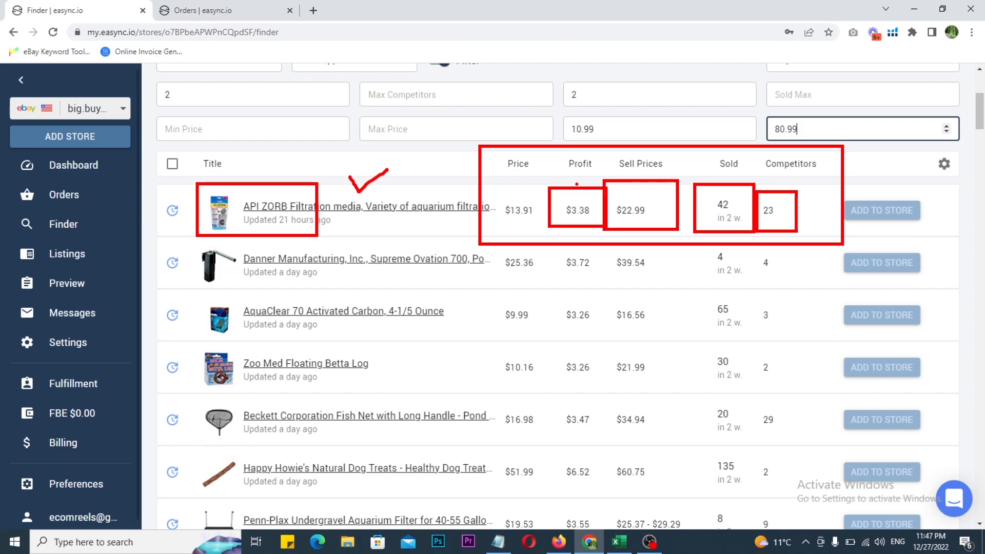
left_click_drag(565, 185, 590, 185)
left_click_drag(491, 190, 540, 234)
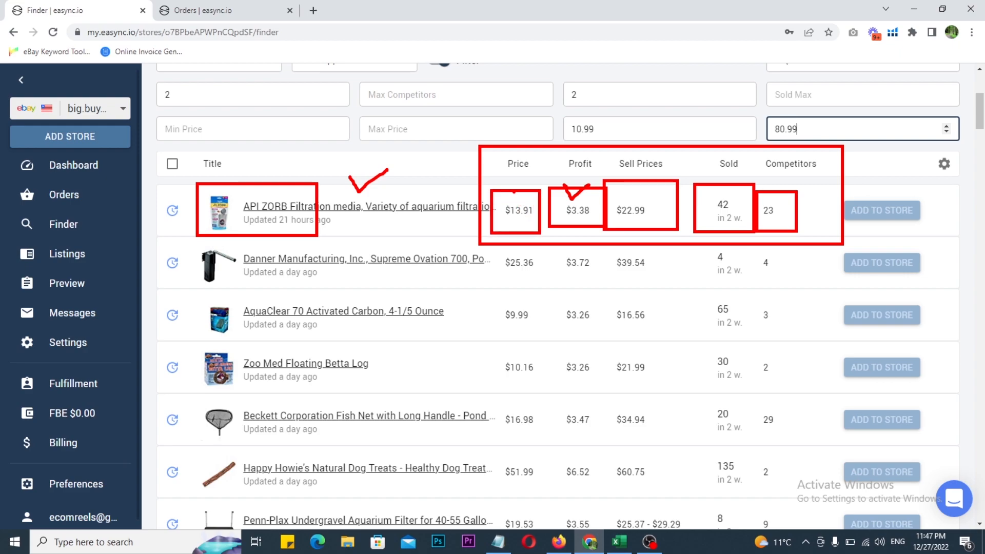
left_click_drag(512, 194, 533, 177)
mouse_move(573, 196)
left_mouse_down()
mouse_move(598, 171)
mouse_move(708, 158)
mouse_move(735, 183)
left_mouse_up()
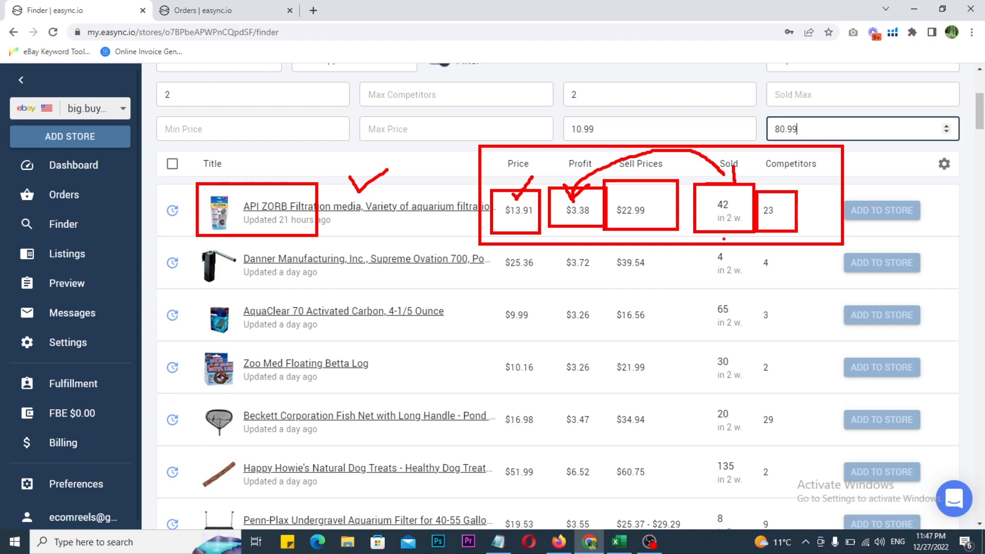
key("Escape")
left_click(724, 239)
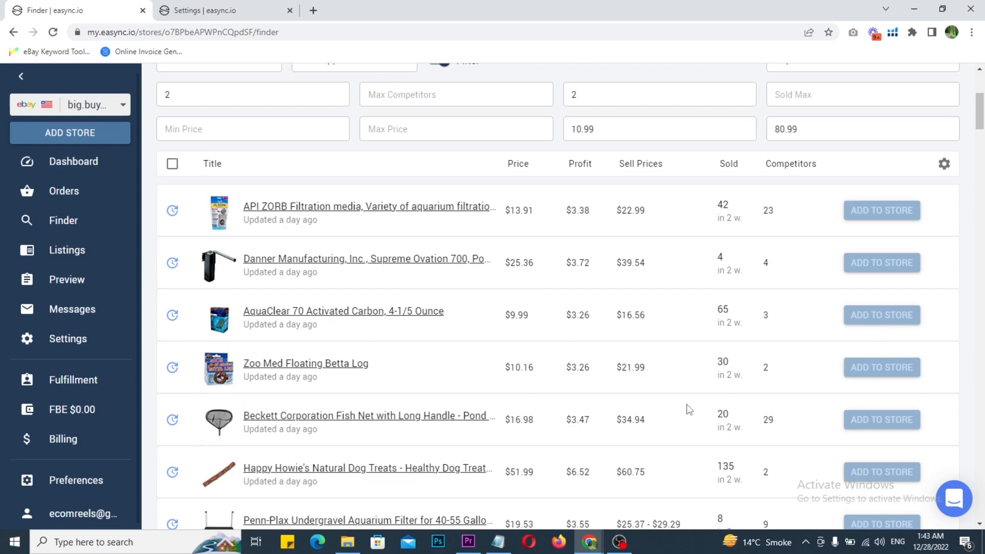
Compare the Sold and Competitors columns across the filtered pet products
scroll(676, 391, "down", 1)
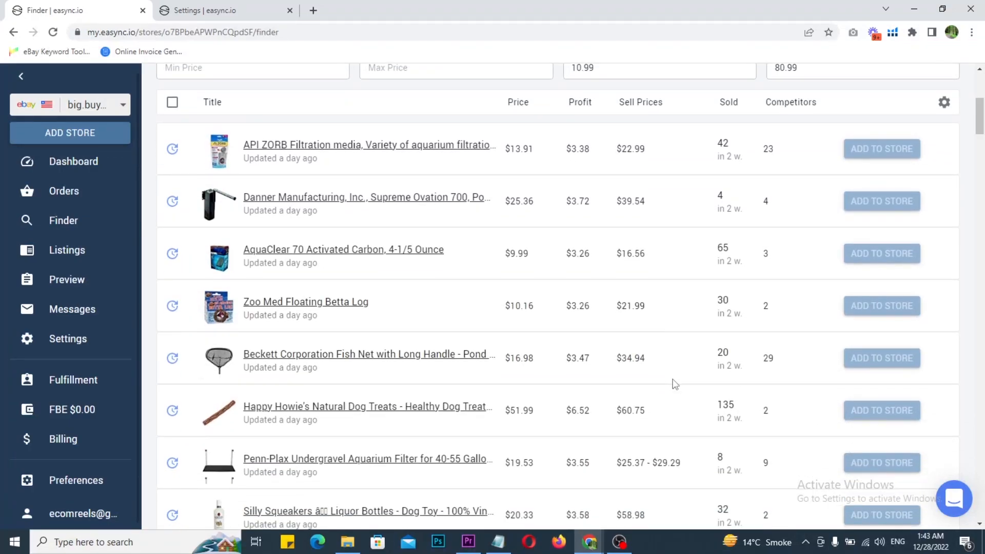
mouse_move(704, 125)
left_mouse_down()
mouse_move(725, 190)
mouse_move(743, 453)
left_mouse_up()
mouse_move(751, 123)
left_mouse_down()
mouse_move(775, 188)
mouse_move(792, 462)
left_mouse_up()
left_click_drag(633, 320, 676, 278)
key("Escape")
scroll(660, 338, "down", 9)
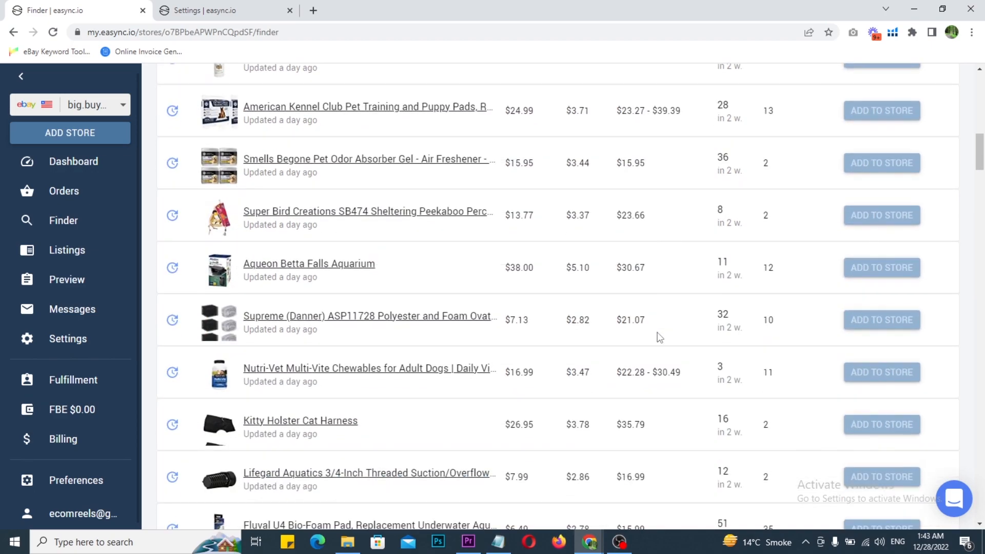
scroll(660, 338, "down", 1)
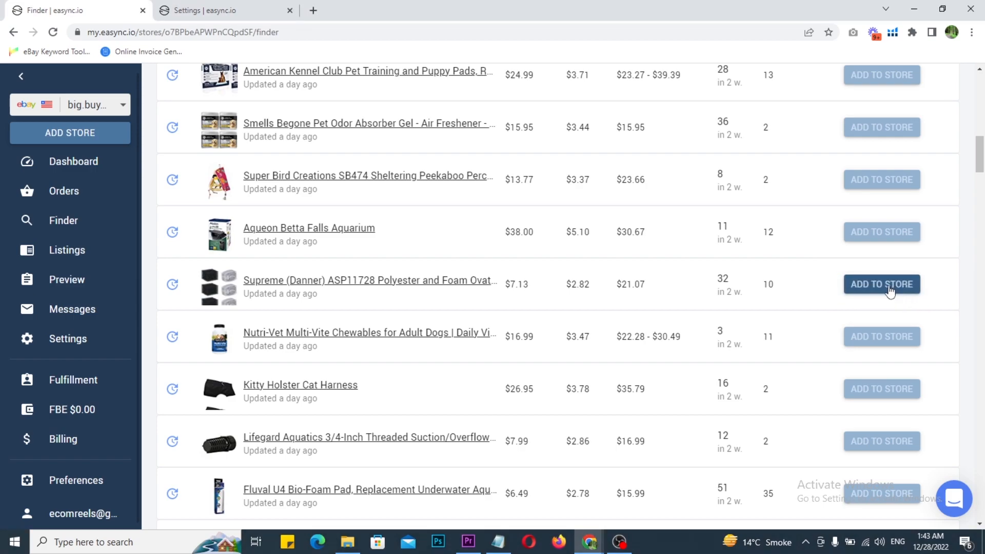
scroll(681, 310, "up", 5)
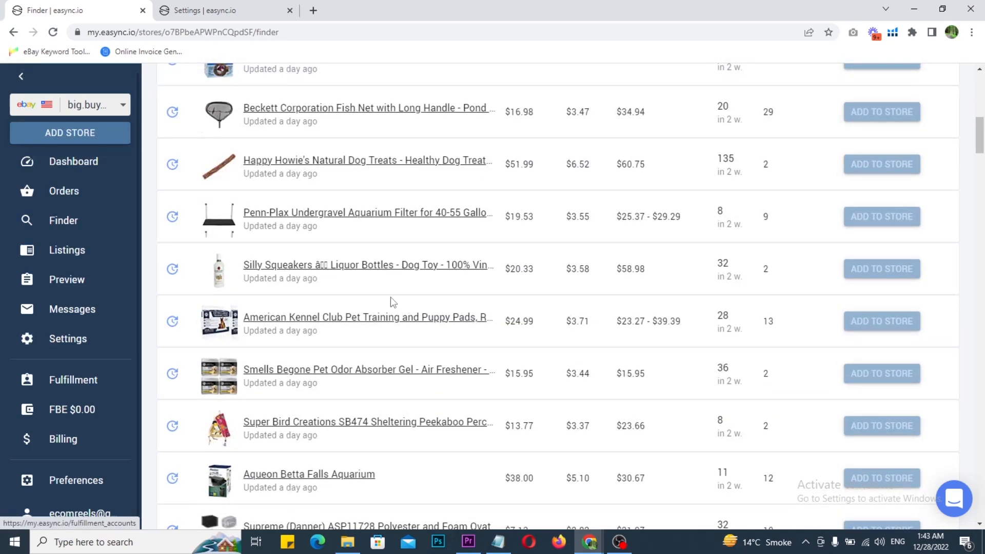
Switch to the store's Settings page and review its Auto Messages, Collages, Revisions, Listing Template and Watermark options
right_click(69, 350)
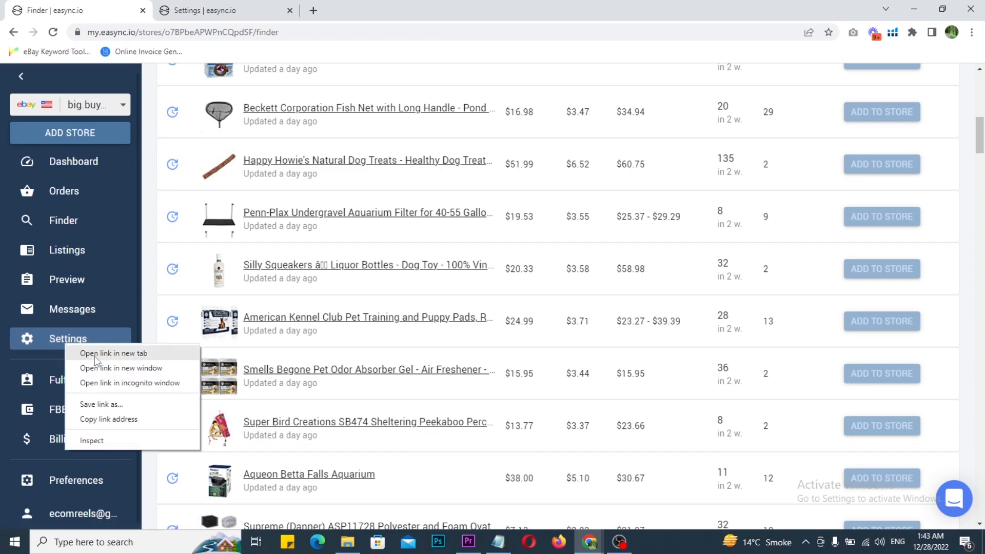
left_click(205, 3)
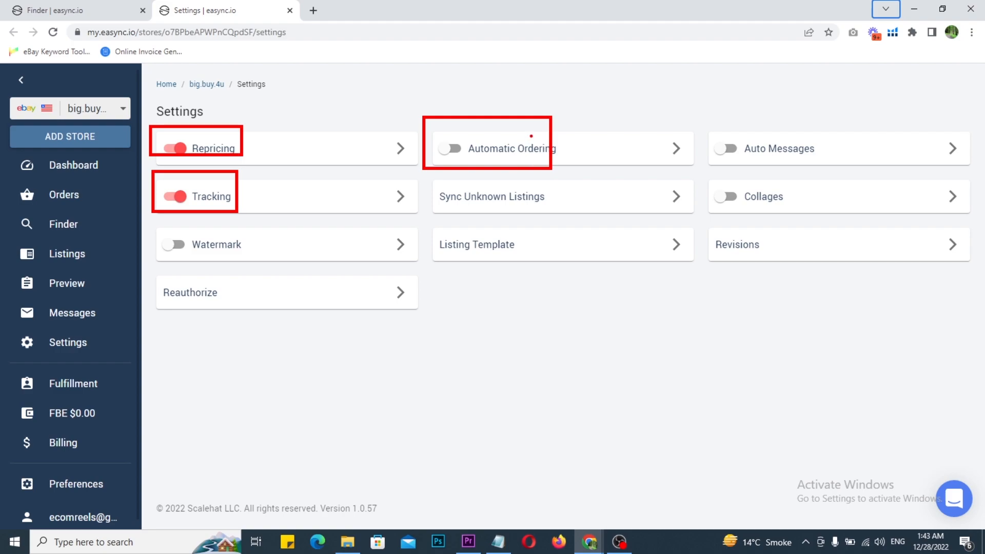
left_click_drag(698, 113, 875, 174)
left_click_drag(833, 106, 884, 91)
mouse_move(759, 96)
left_mouse_down()
mouse_move(764, 105)
mouse_move(794, 91)
left_mouse_up()
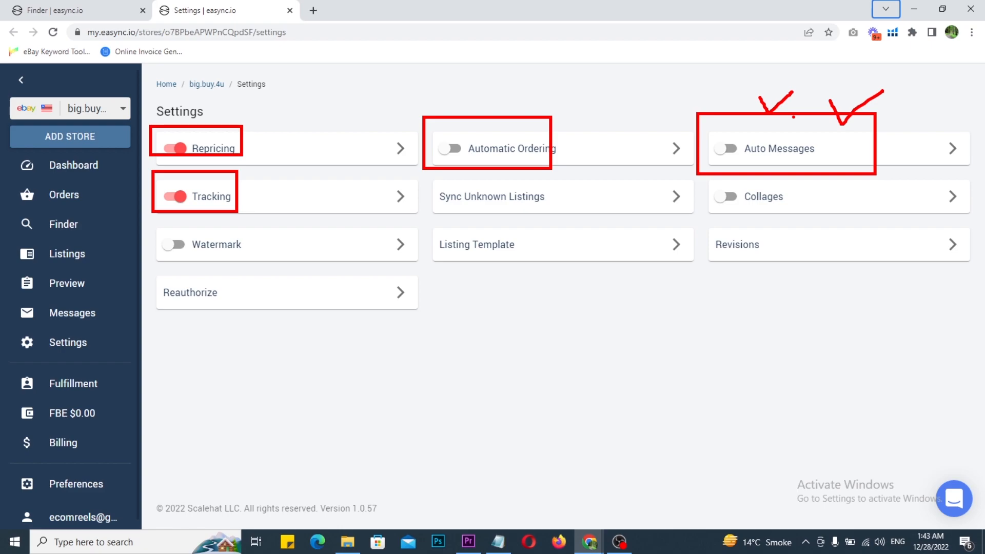
mouse_move(706, 178)
left_mouse_down()
mouse_move(812, 213)
mouse_move(805, 197)
mouse_move(809, 204)
mouse_move(838, 179)
left_mouse_up()
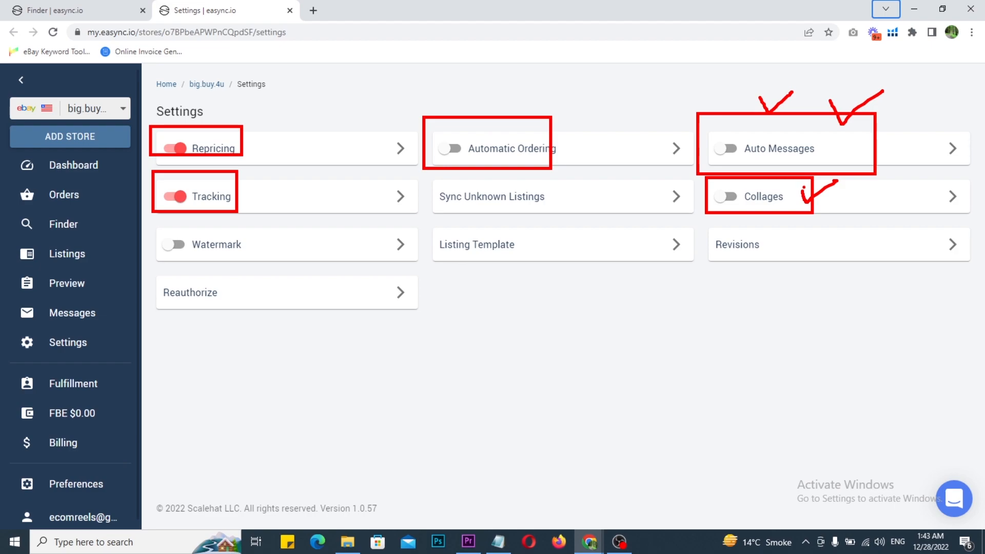
left_click_drag(800, 233, 776, 269)
left_click_drag(757, 233, 820, 273)
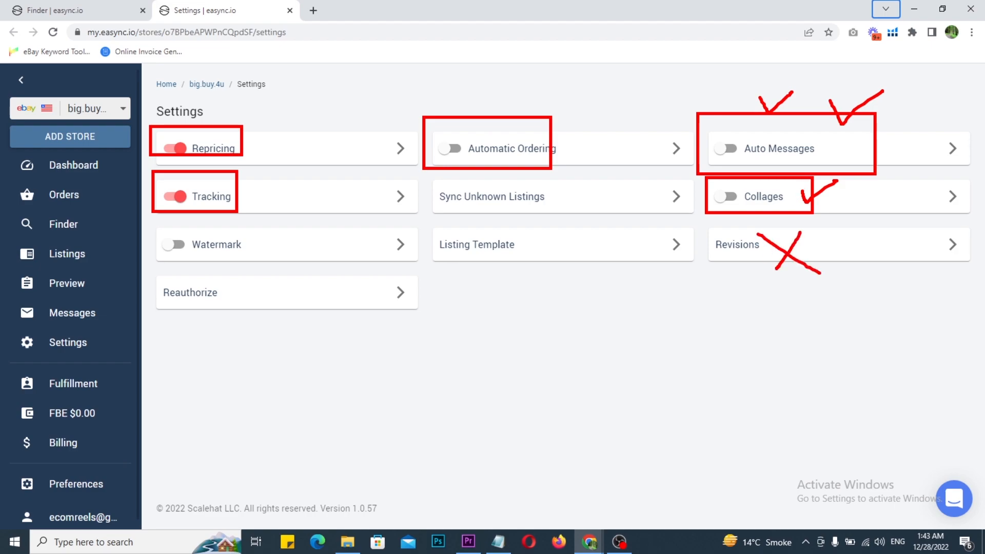
left_click_drag(421, 219, 634, 288)
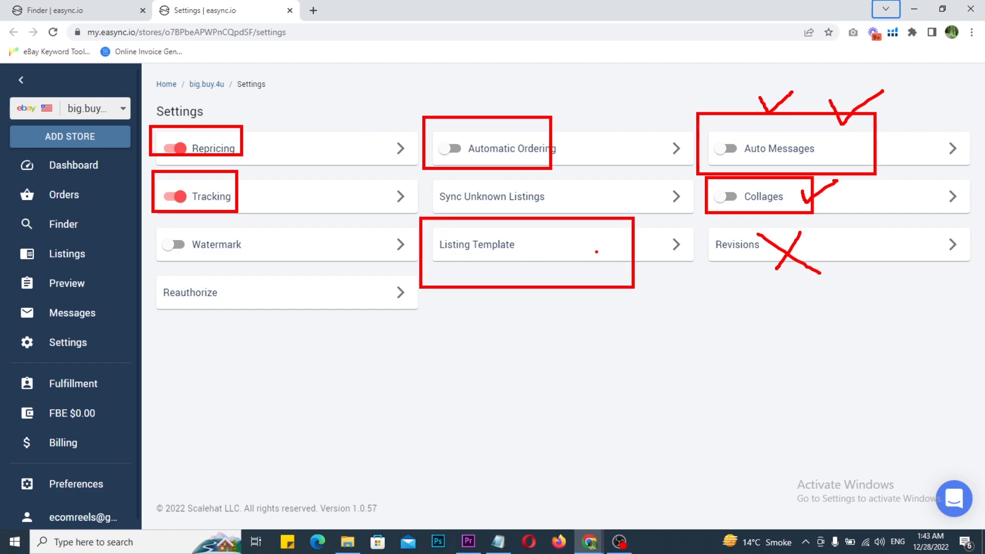
left_click_drag(597, 252, 656, 238)
mouse_move(146, 215)
left_mouse_down()
mouse_move(286, 261)
mouse_move(422, 268)
left_mouse_up()
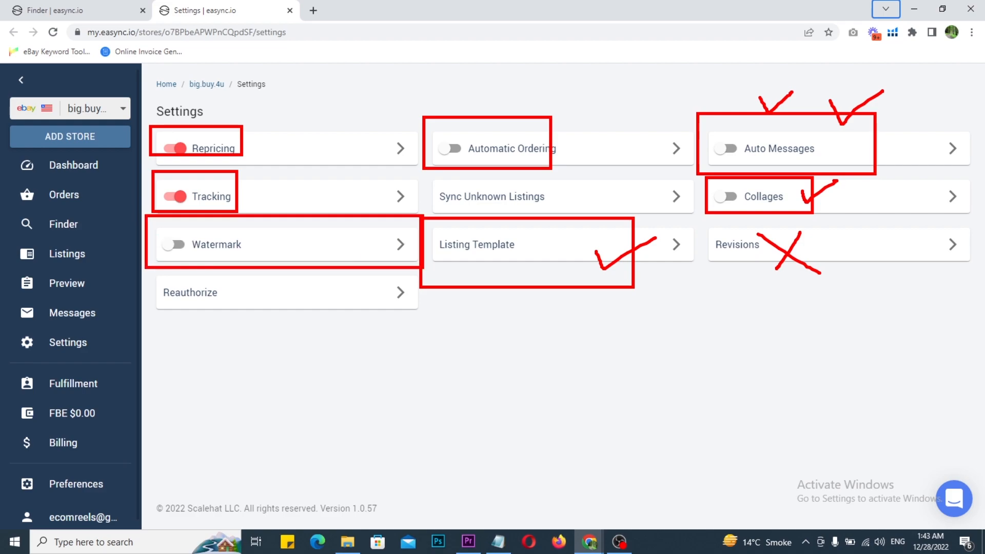
left_click_drag(327, 236, 372, 230)
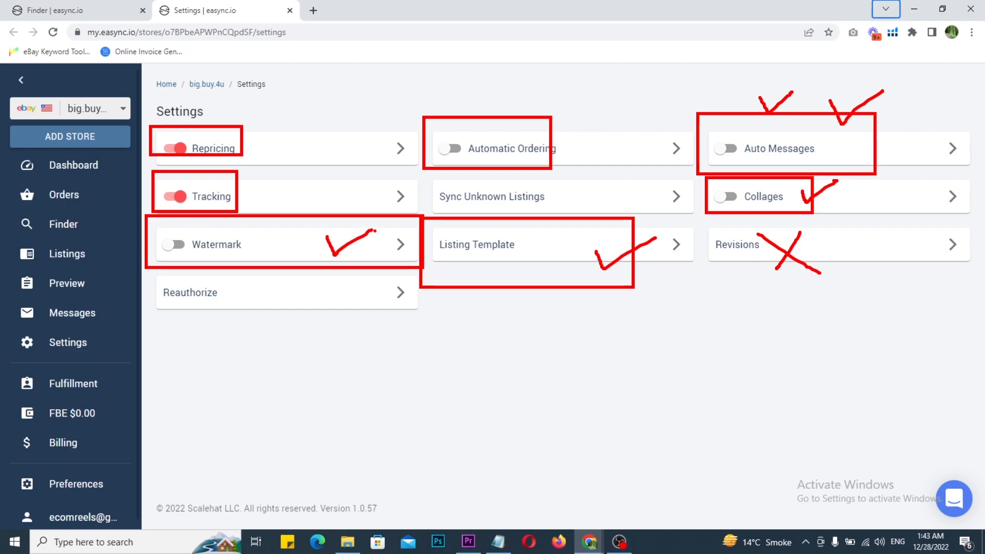
key("Escape")
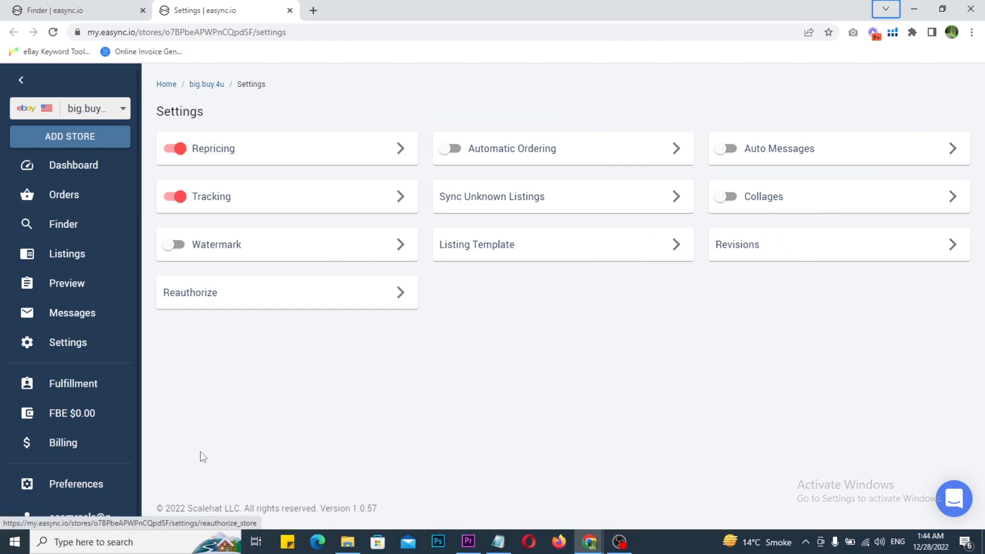
Open the Fulfillment page and review its top-up option, FBE Settings and accounts list
key("ctrl+2")
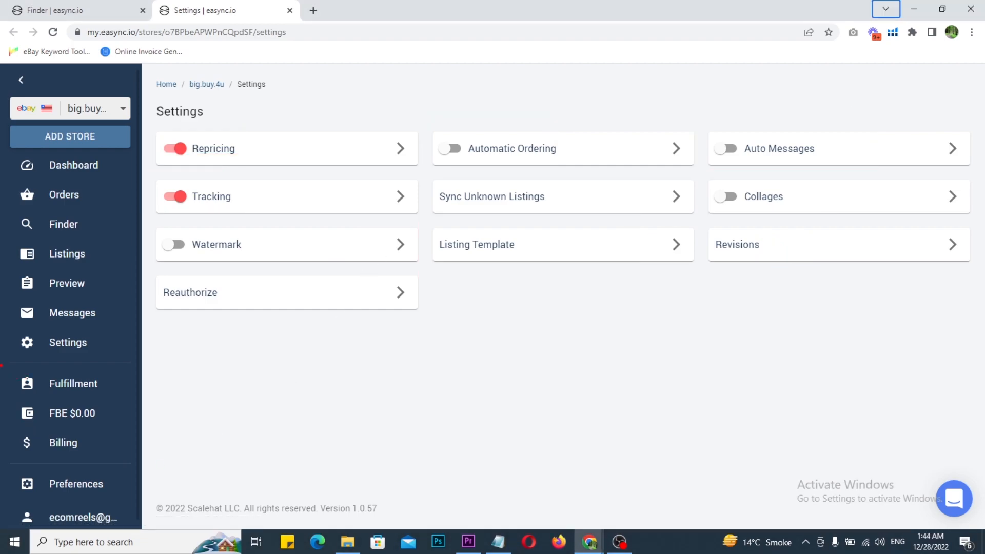
left_click_drag(1, 361, 177, 380)
key("Escape")
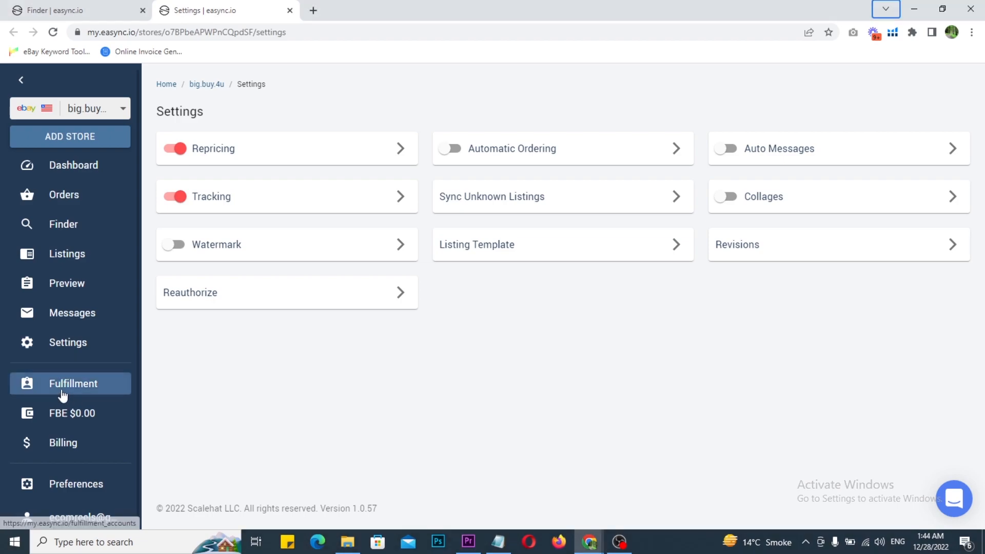
left_click(64, 392)
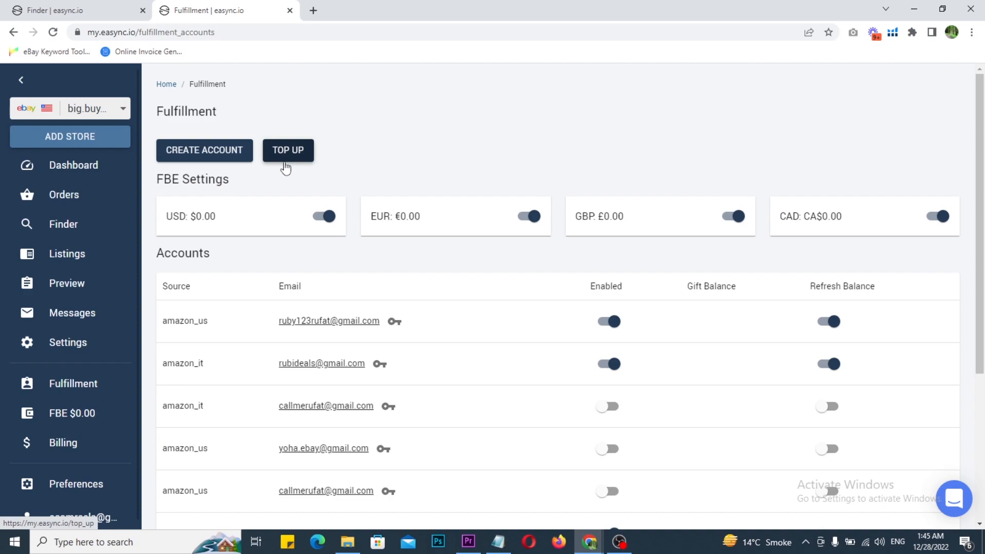
mouse_move(356, 169)
left_mouse_down()
mouse_move(389, 150)
mouse_move(377, 207)
left_mouse_up()
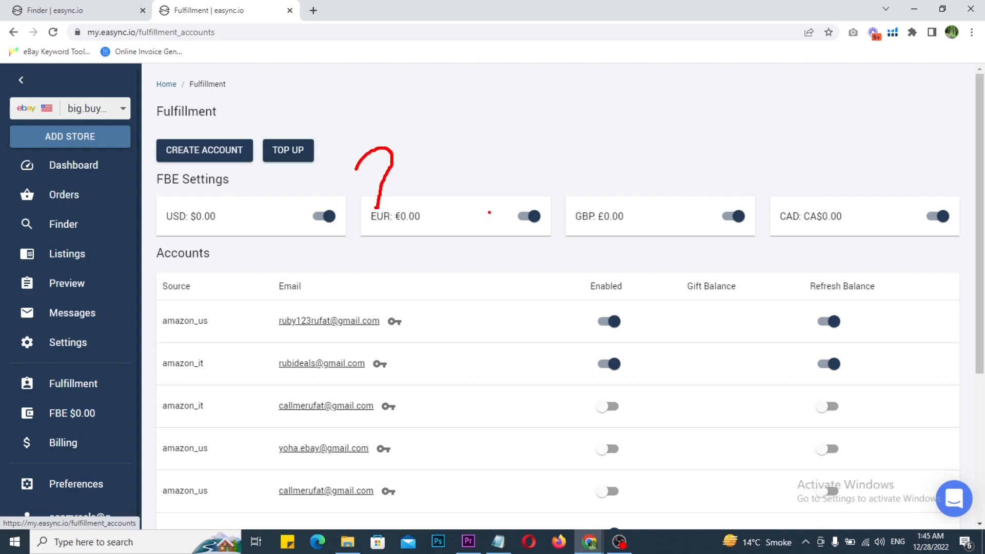
left_click_drag(505, 204, 573, 167)
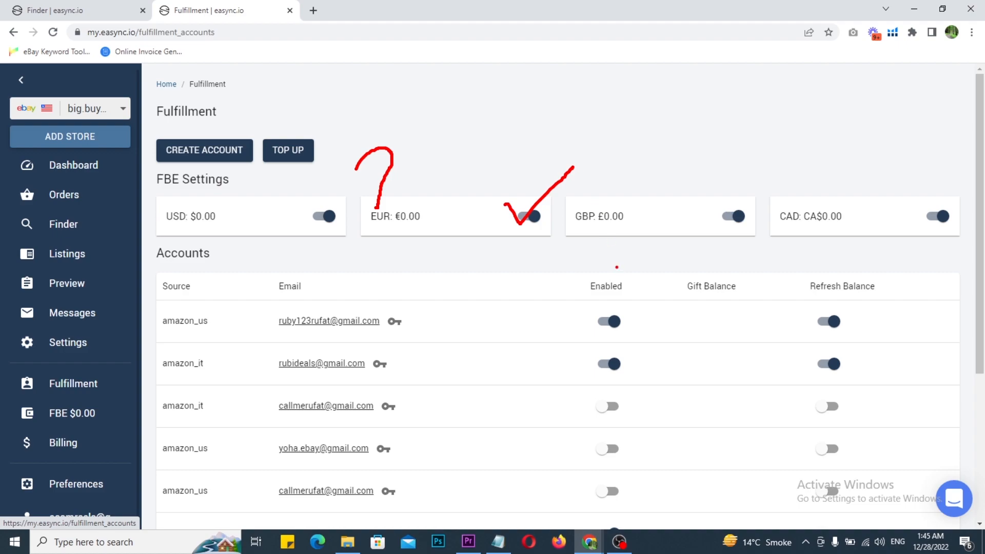
left_click_drag(528, 259, 472, 338)
left_click_drag(571, 240, 713, 168)
left_click_drag(665, 268, 649, 303)
left_click_drag(720, 321, 766, 221)
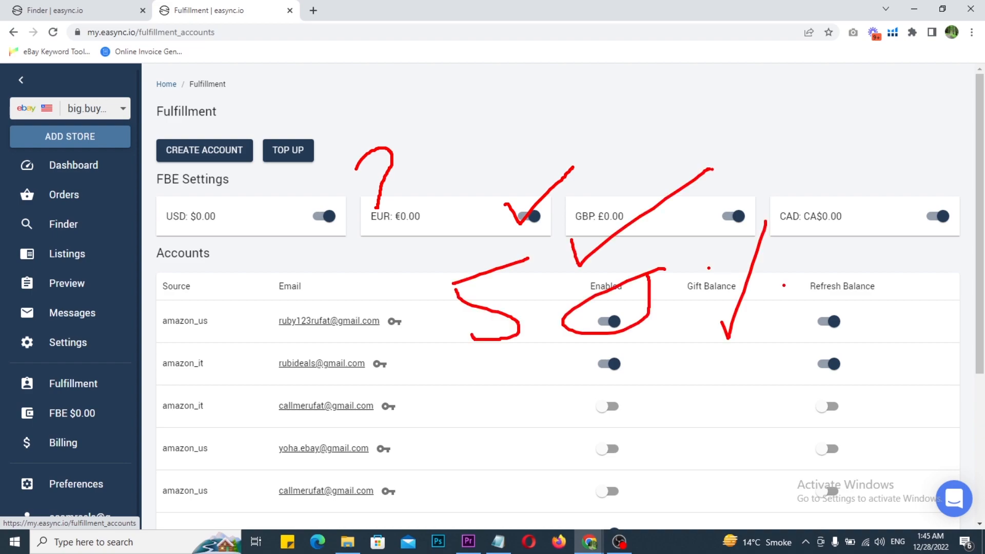